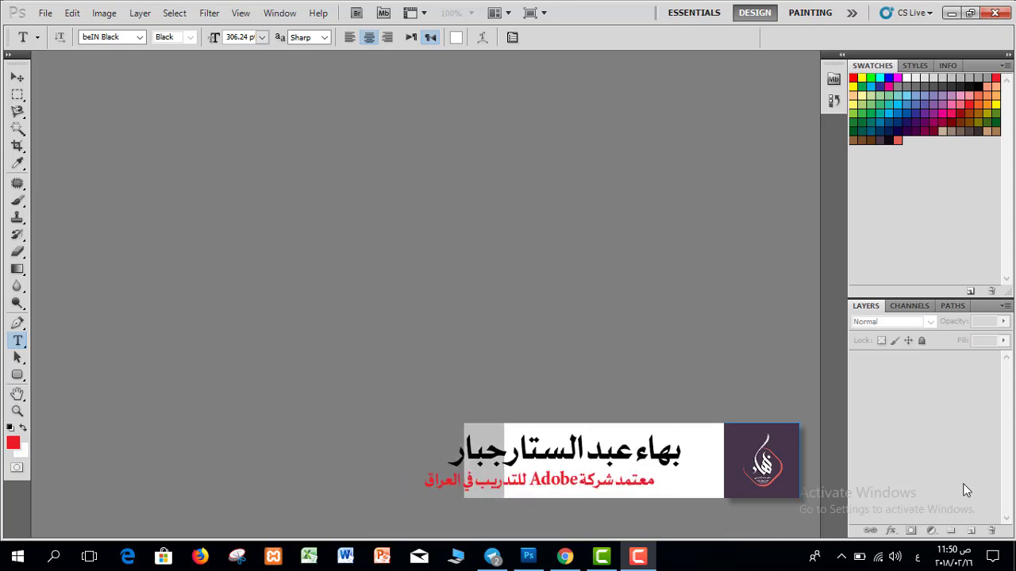
# Activate the Magic Wand tool from the quick selection tool group.
pyautogui.click(17, 128)
pyautogui.rightClick(18, 131)
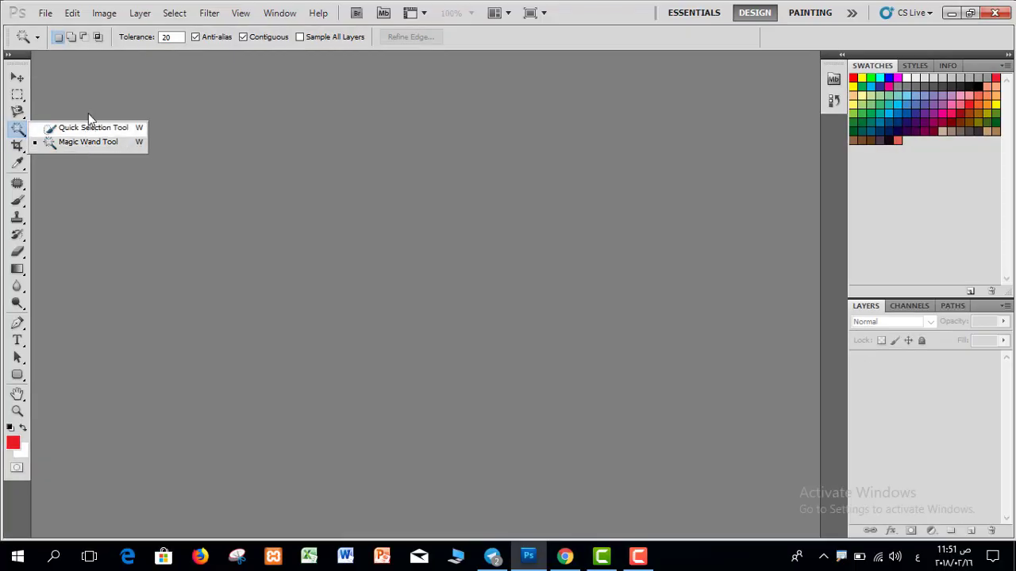
pyautogui.click(75, 142)
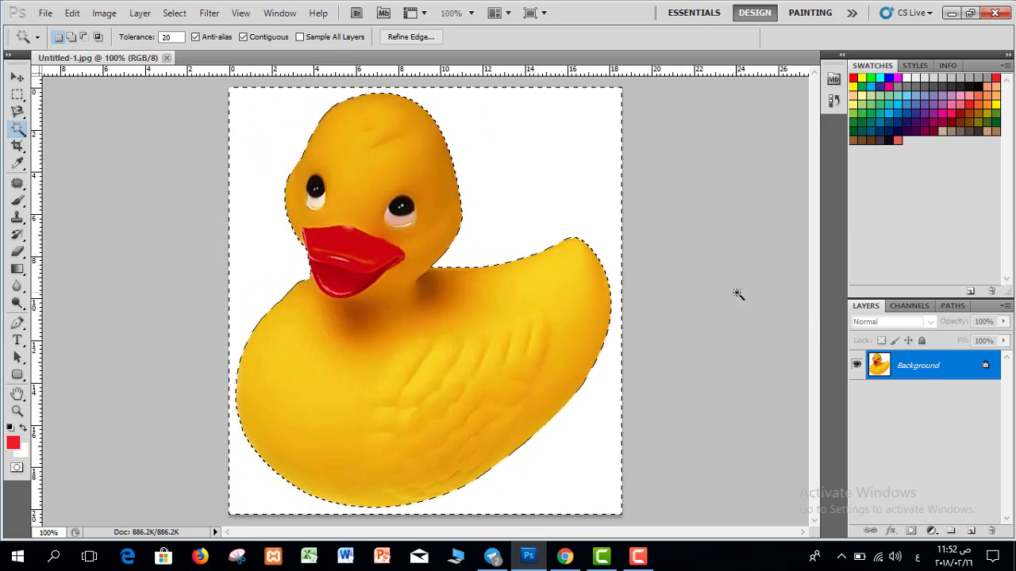
# Convert the locked Background to Layer 0, delete the selected white area around the duck, and clear the selection.
pyautogui.doubleClick(986, 368)
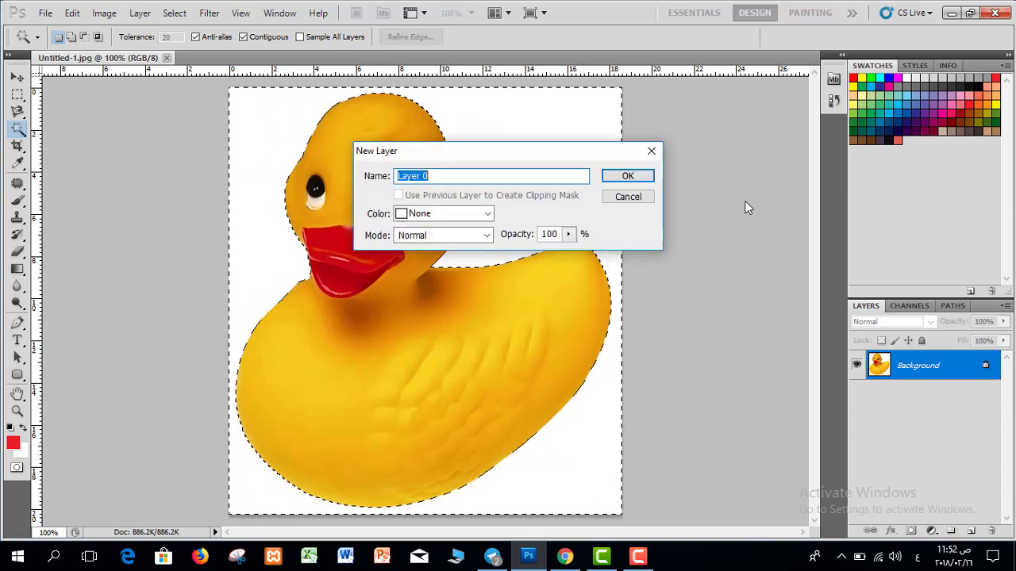
pyautogui.click(644, 175)
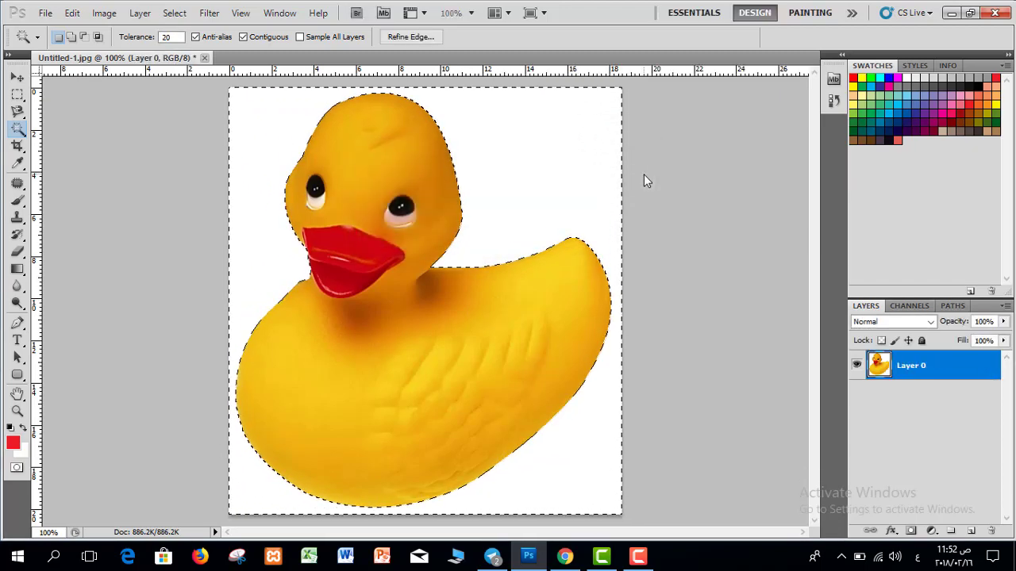
pyautogui.press('Delete')
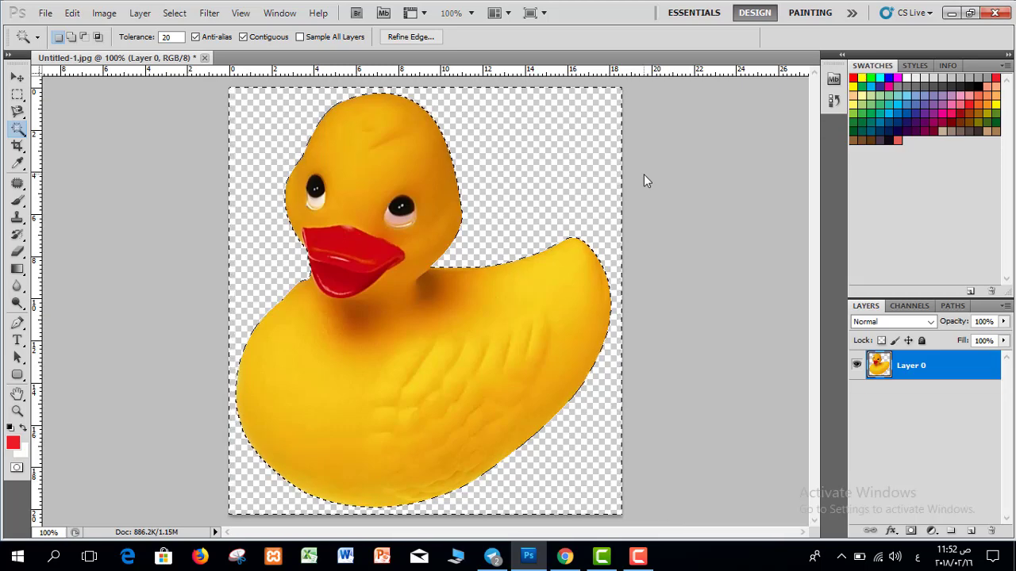
pyautogui.click(176, 12)
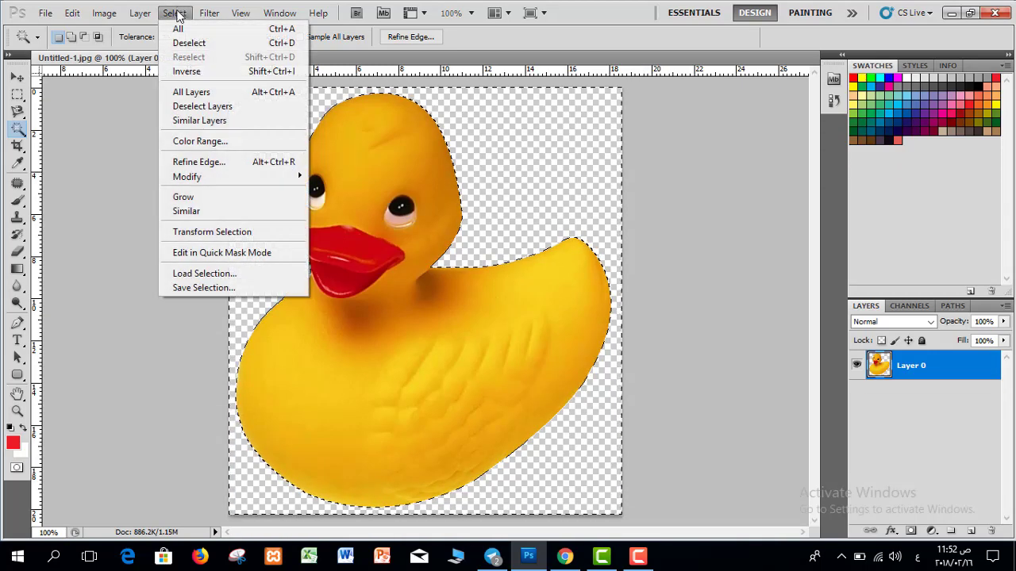
pyautogui.click(193, 44)
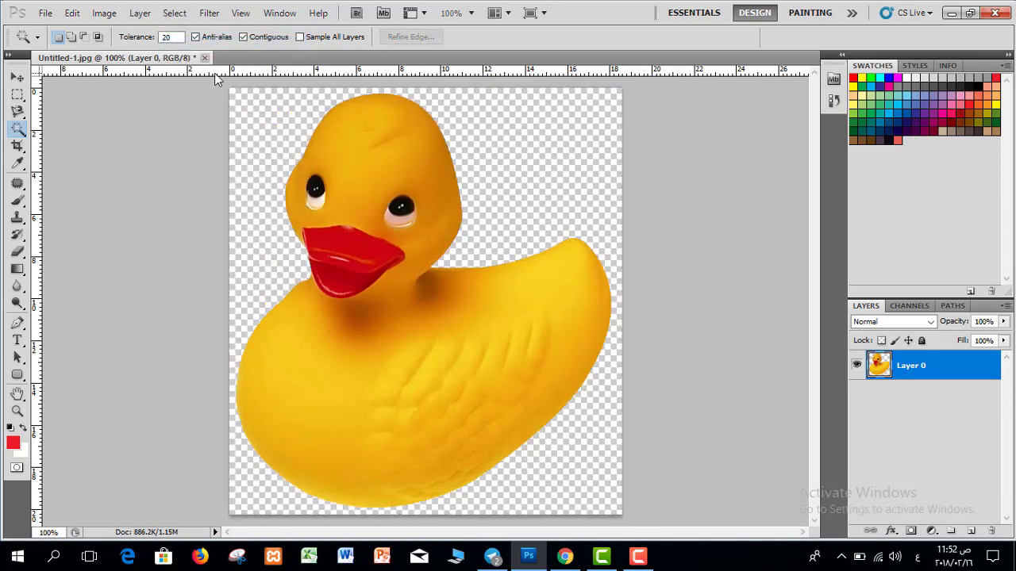
# Move the cut-out duck around the canvas with the Move tool, leaving its head against the canvas's upper edge.
pyautogui.click(17, 77)
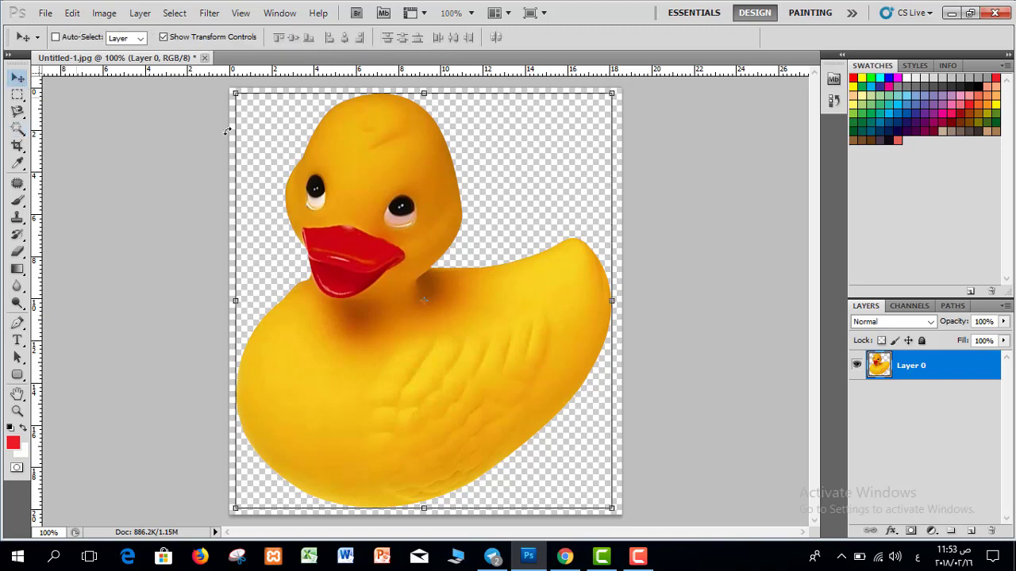
pyautogui.moveTo(359, 158); pyautogui.dragTo(304, 173)
pyautogui.click(72, 14)
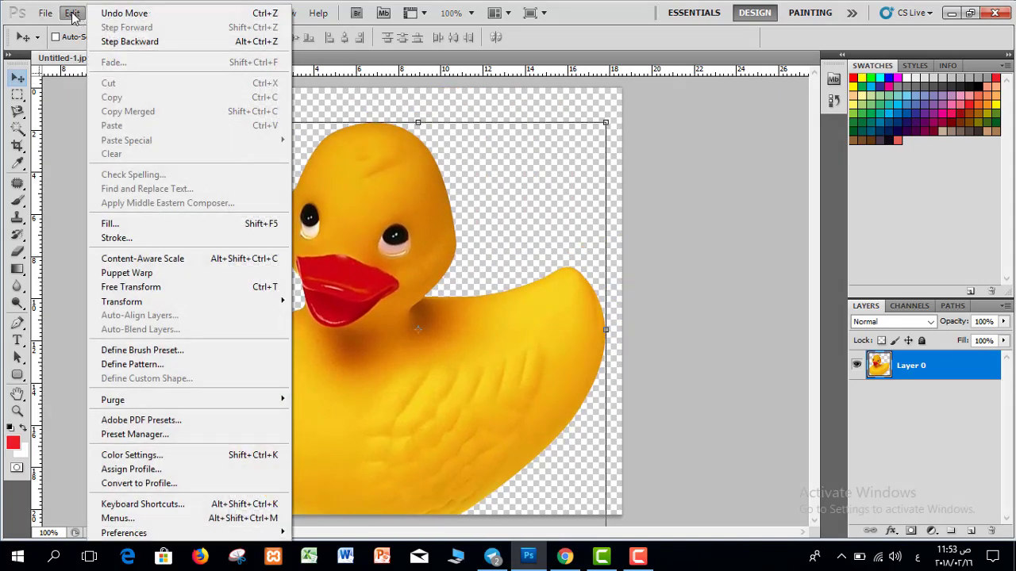
pyautogui.click(406, 184)
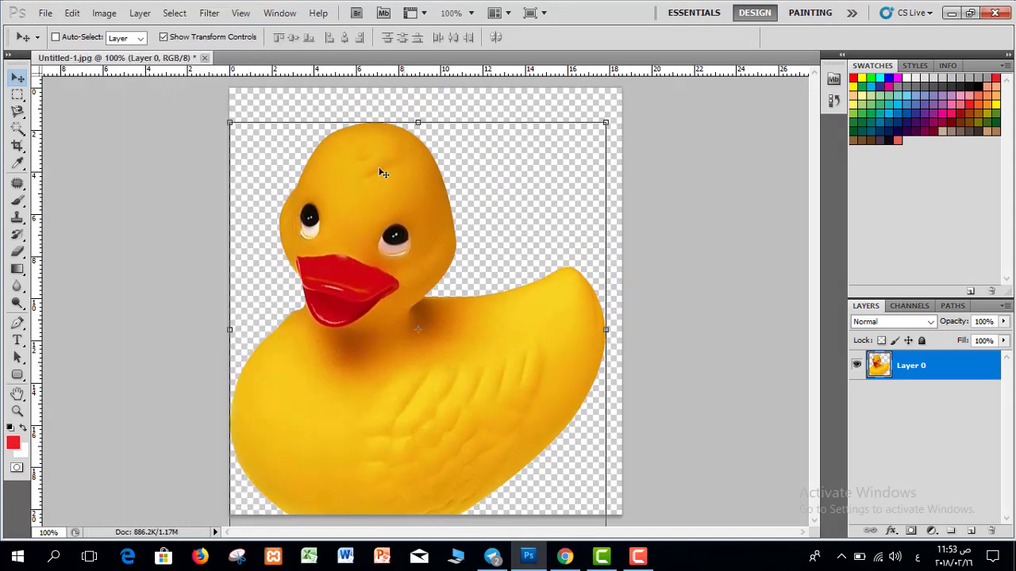
pyautogui.moveTo(391, 168); pyautogui.dragTo(395, 140)
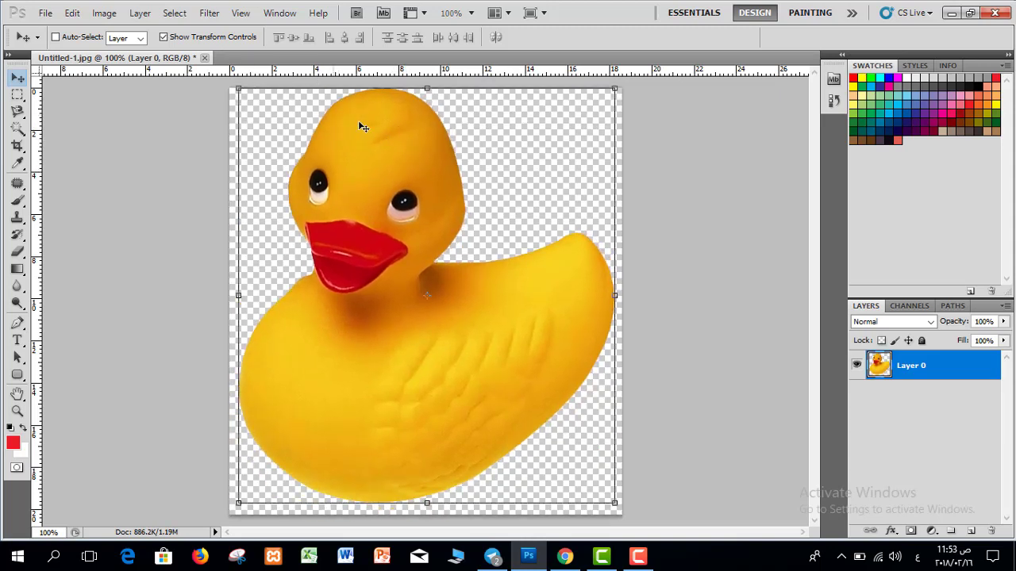
# Select the entire canvas and copy the cut-out duck.
pyautogui.click(173, 14)
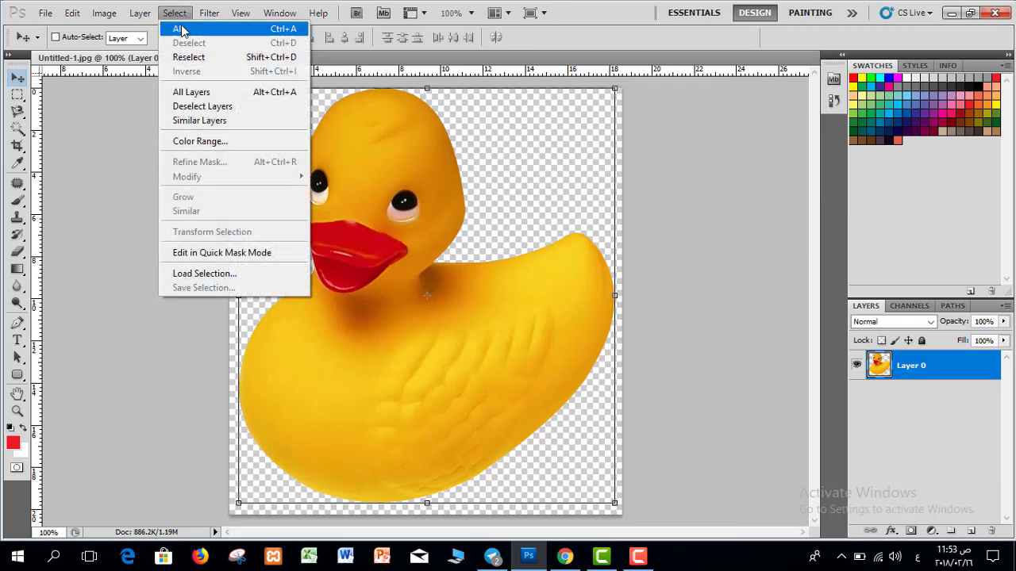
pyautogui.click(179, 28)
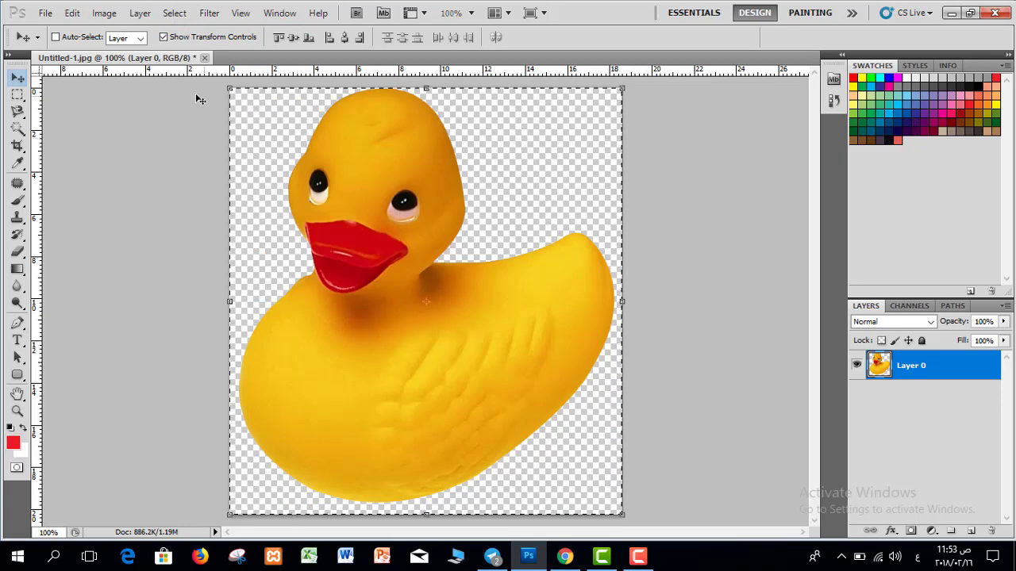
pyautogui.click(73, 14)
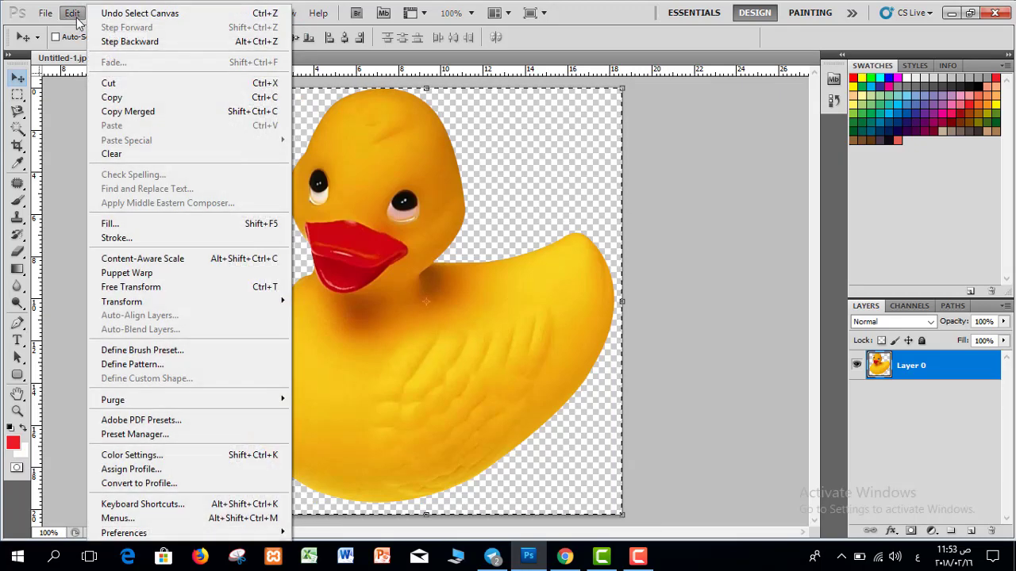
pyautogui.click(103, 98)
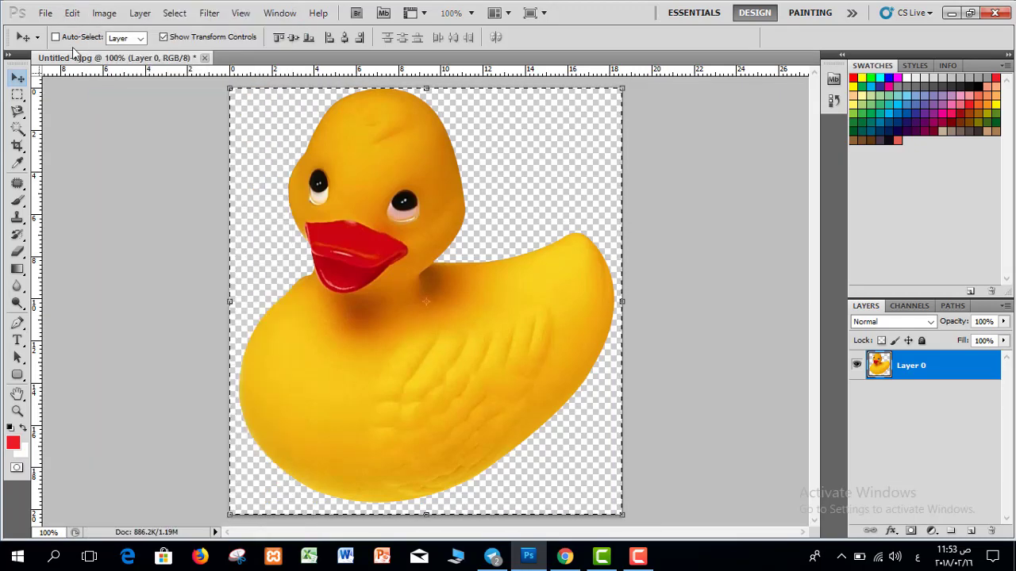
# Open 395b6c927e.jpg, paste the duck into it and move the duck over the right half of the child's portrait.
pyautogui.click(44, 12)
pyautogui.click(58, 38)
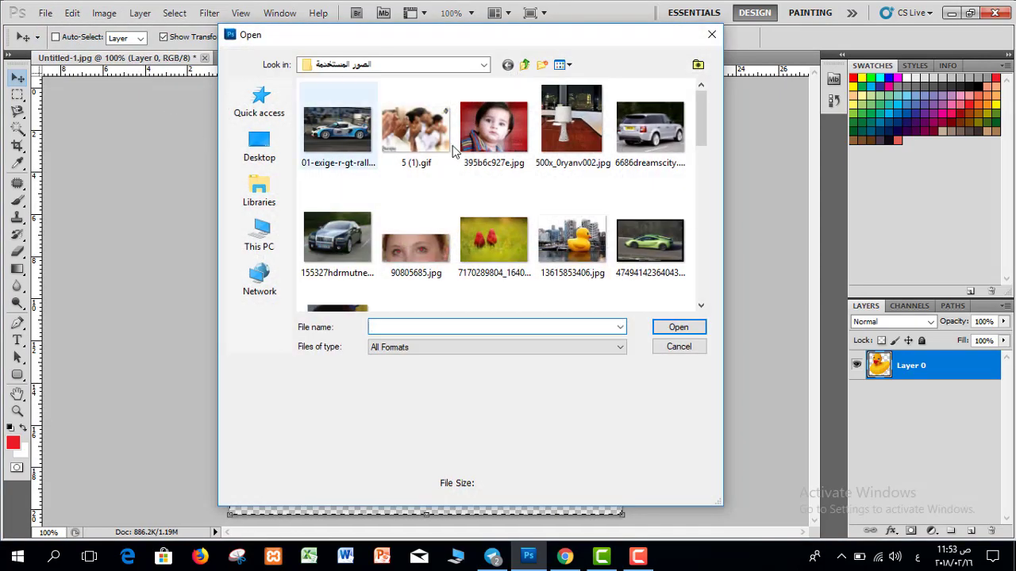
pyautogui.doubleClick(492, 131)
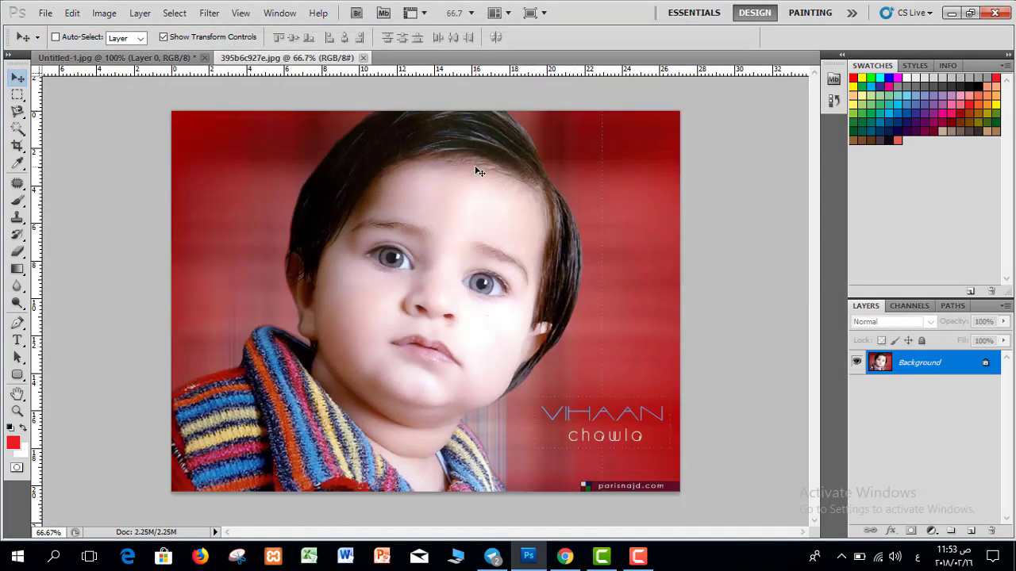
pyautogui.click(71, 13)
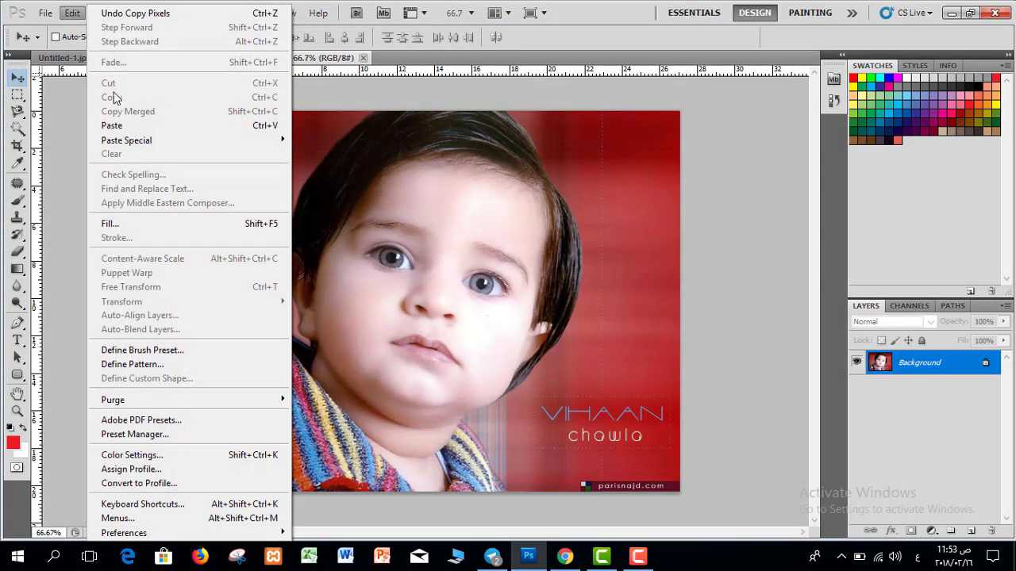
pyautogui.click(123, 123)
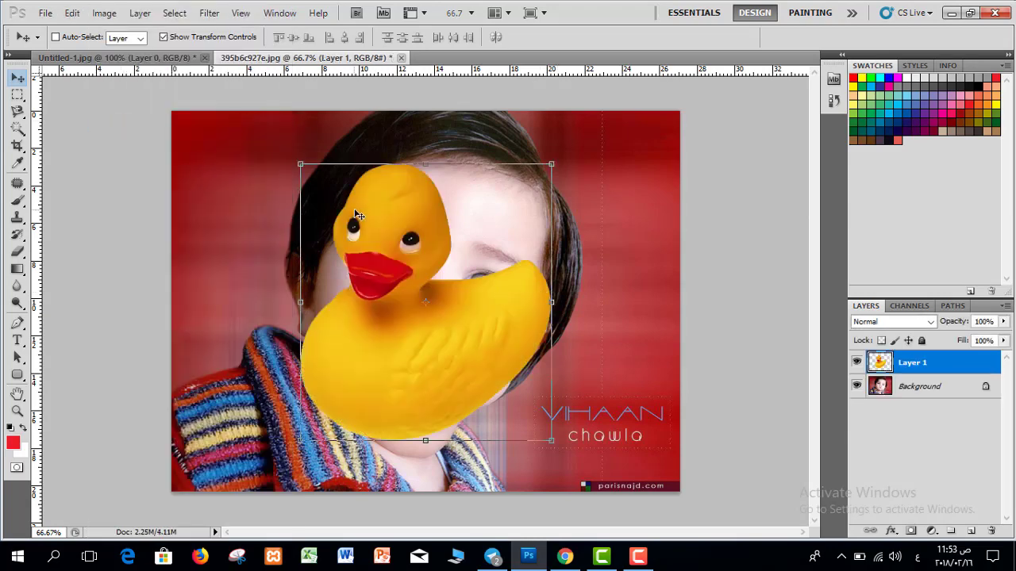
pyautogui.moveTo(357, 215); pyautogui.dragTo(484, 233)
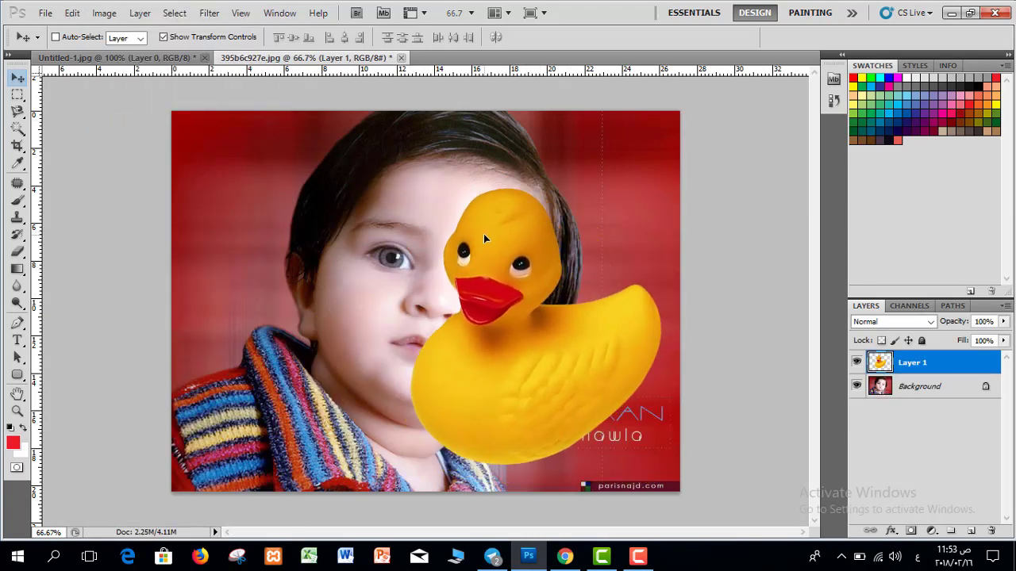
# Close 395b6c927e.jpg without saving and revert Untitled-1.jpg to its saved version.
pyautogui.click(401, 58)
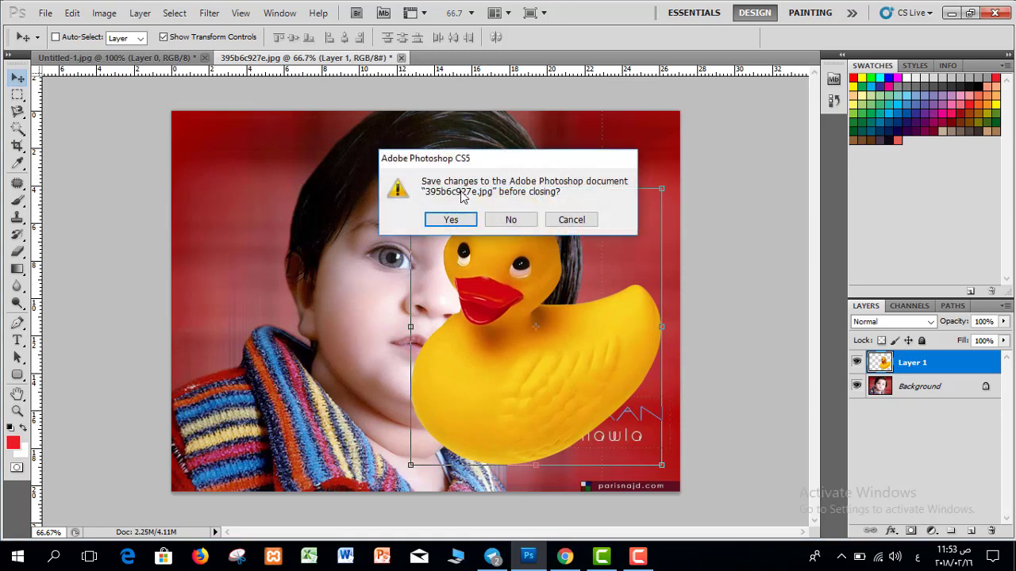
pyautogui.click(508, 221)
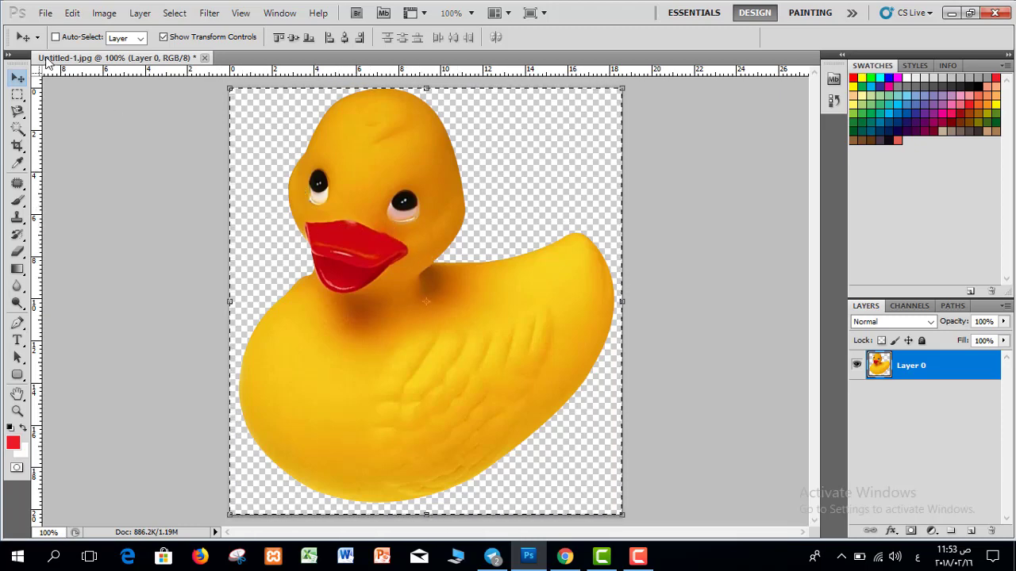
pyautogui.click(46, 14)
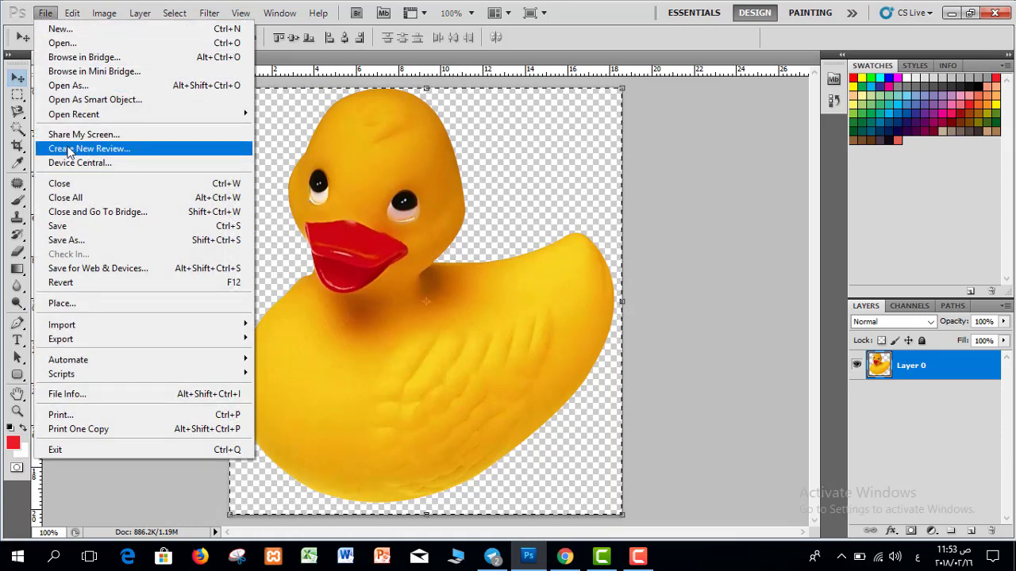
pyautogui.click(88, 284)
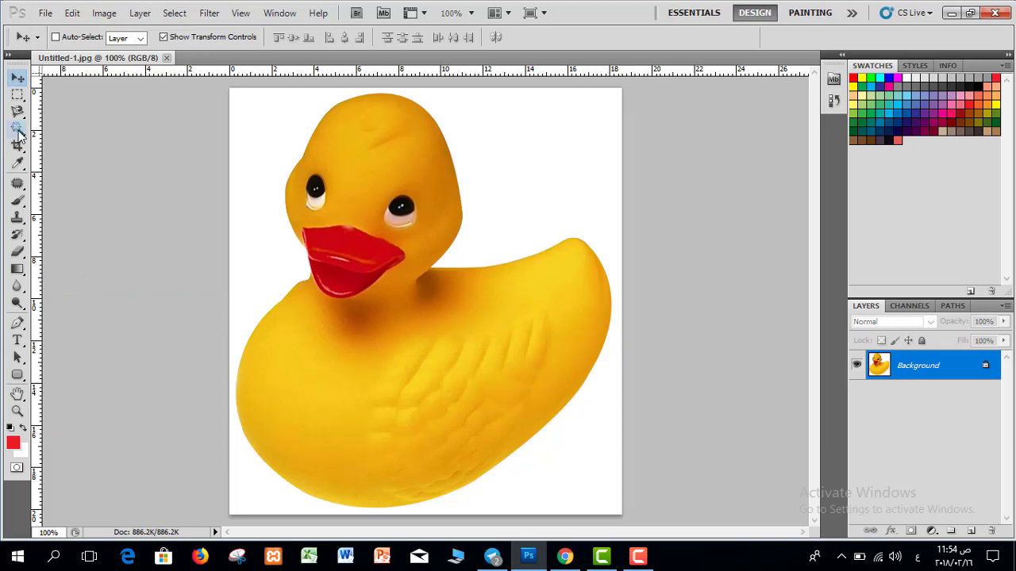
# Sample the duck's yellow body, darker underside and shaded neck in turn with the Magic Wand tool at tolerance 20.
pyautogui.moveTo(18, 131); pyautogui.dragTo(65, 153)
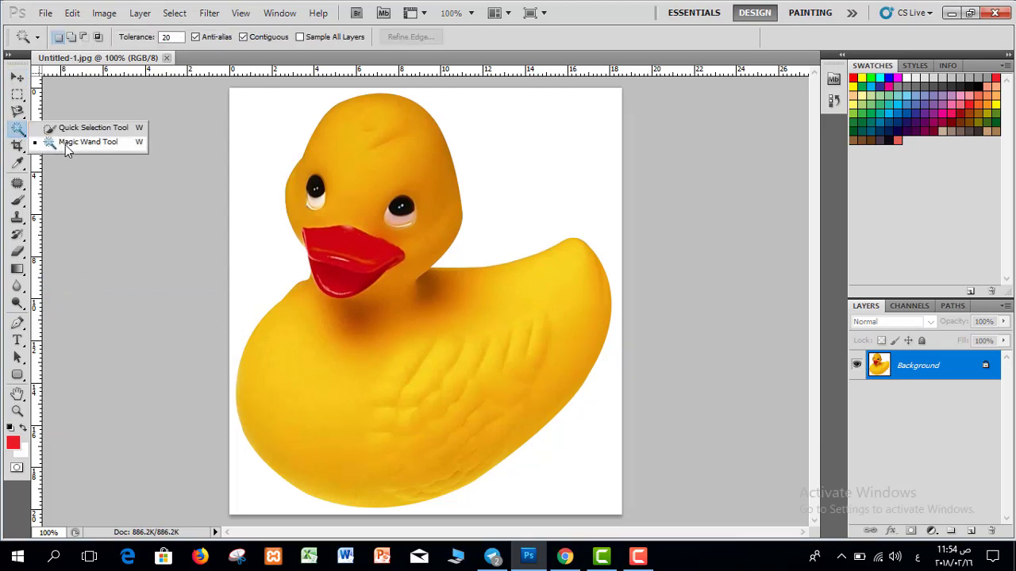
pyautogui.click(67, 146)
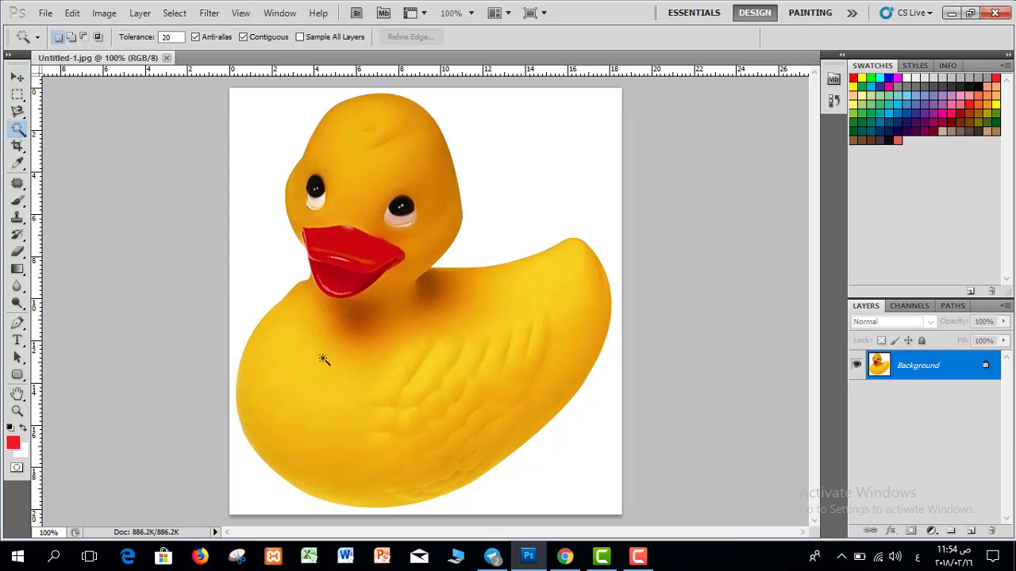
pyautogui.click(384, 376)
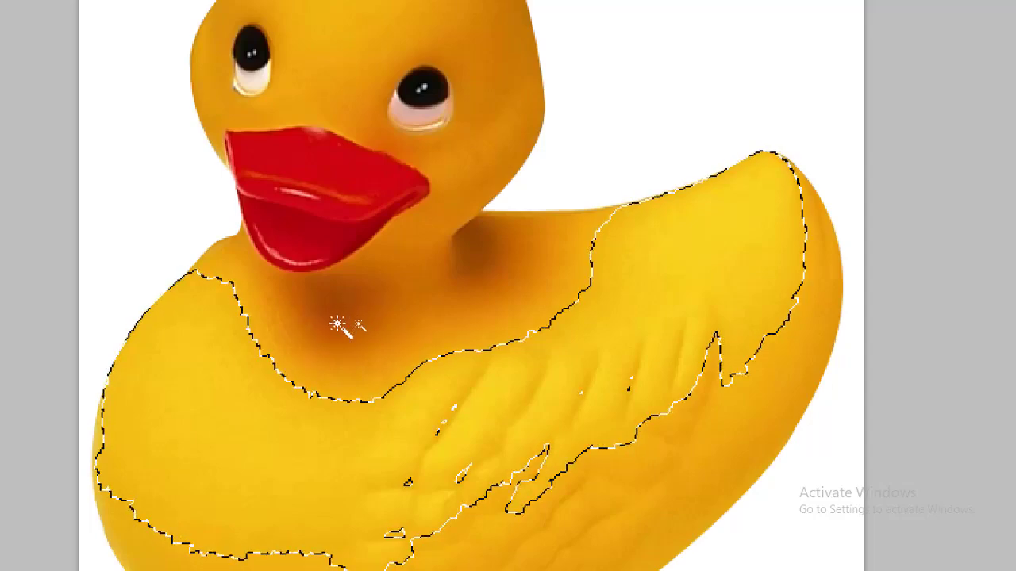
pyautogui.scroll(-3, 646, 500)
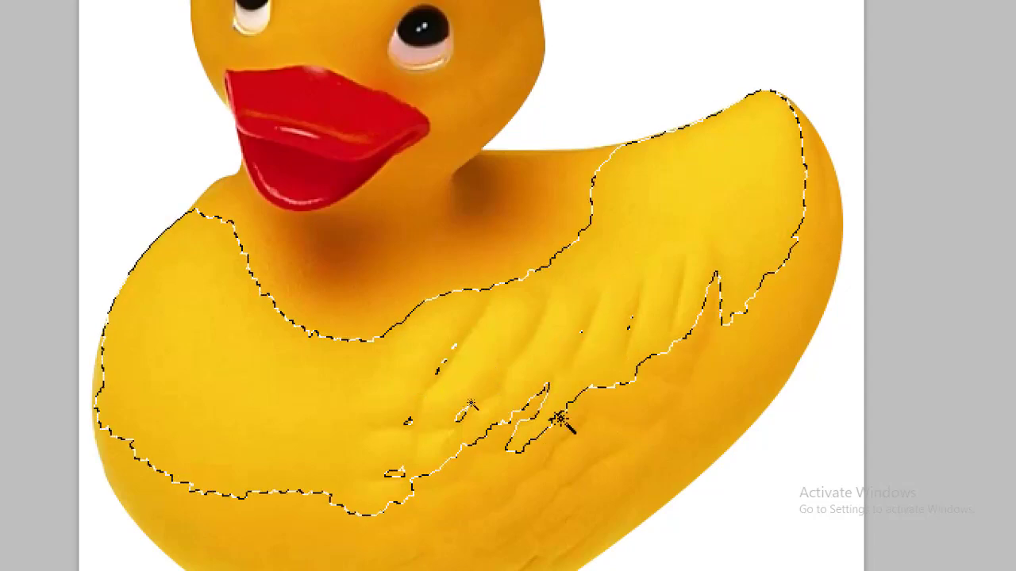
pyautogui.click(595, 483)
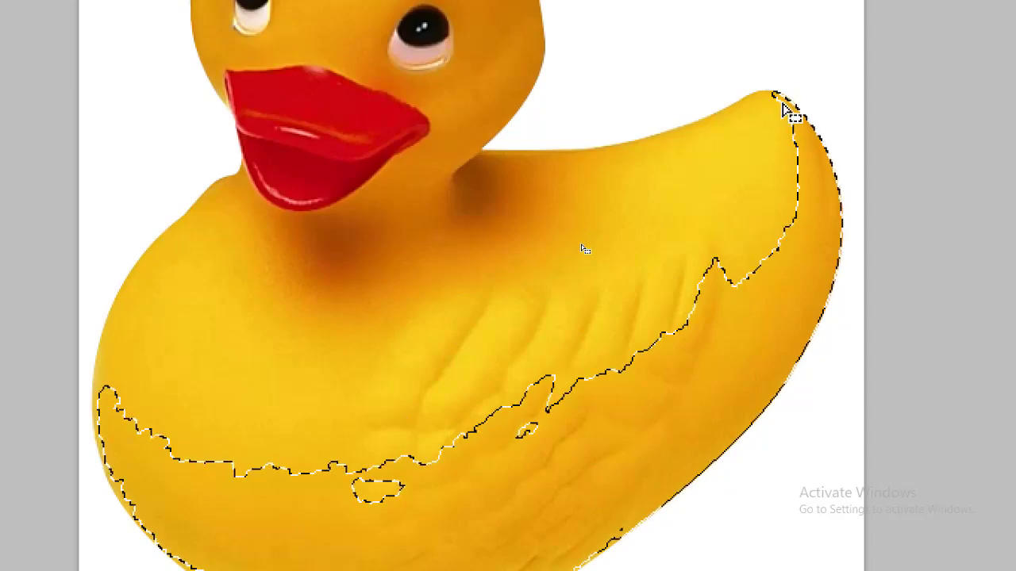
pyautogui.scroll(-2, 250, 465)
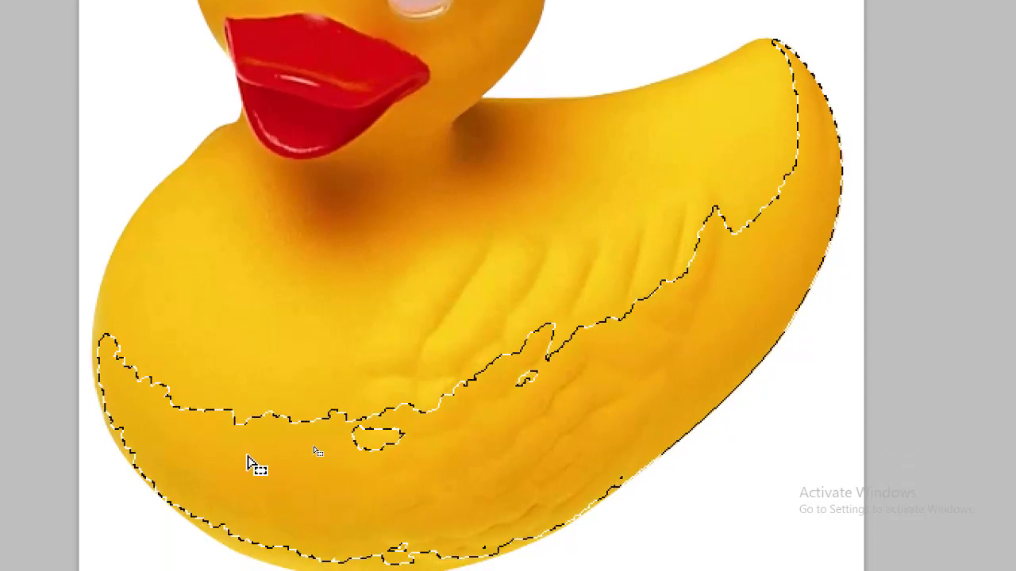
pyautogui.click(343, 349)
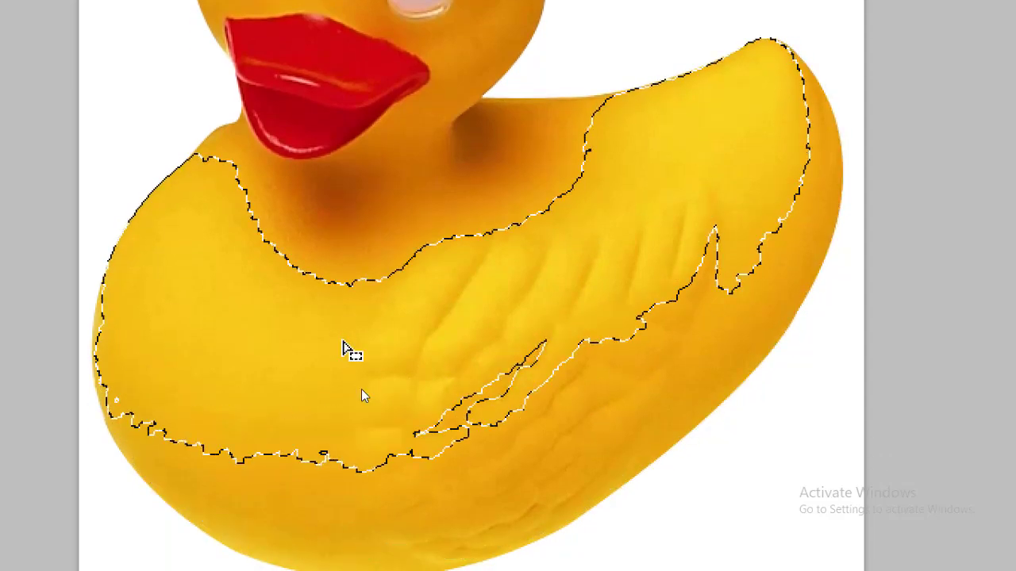
pyautogui.click(343, 349)
pyautogui.click(402, 186)
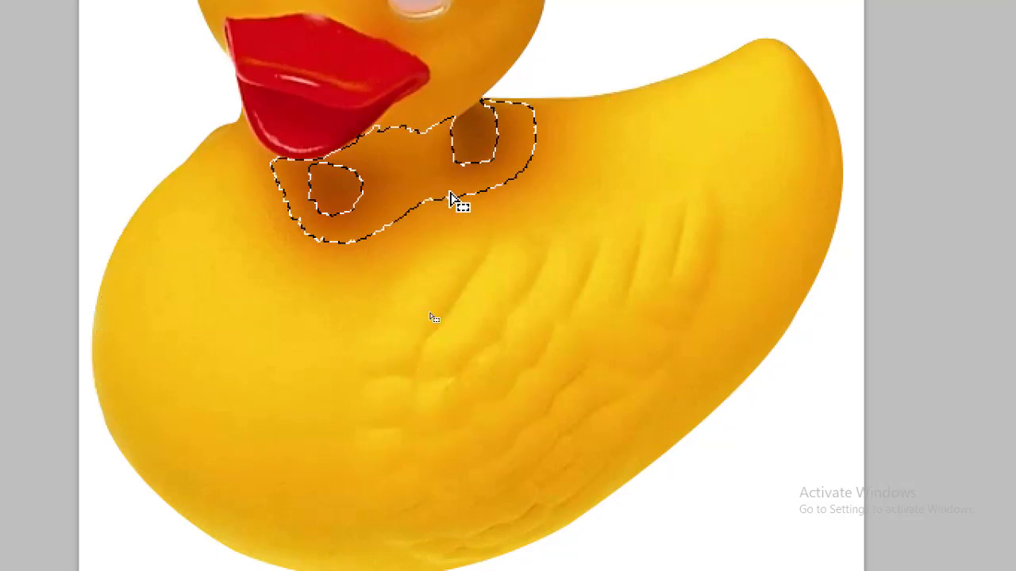
# Select the upper part of the red beak and replace that selection with the lower part, using the Magic Wand.
pyautogui.scroll(1, 345, 74)
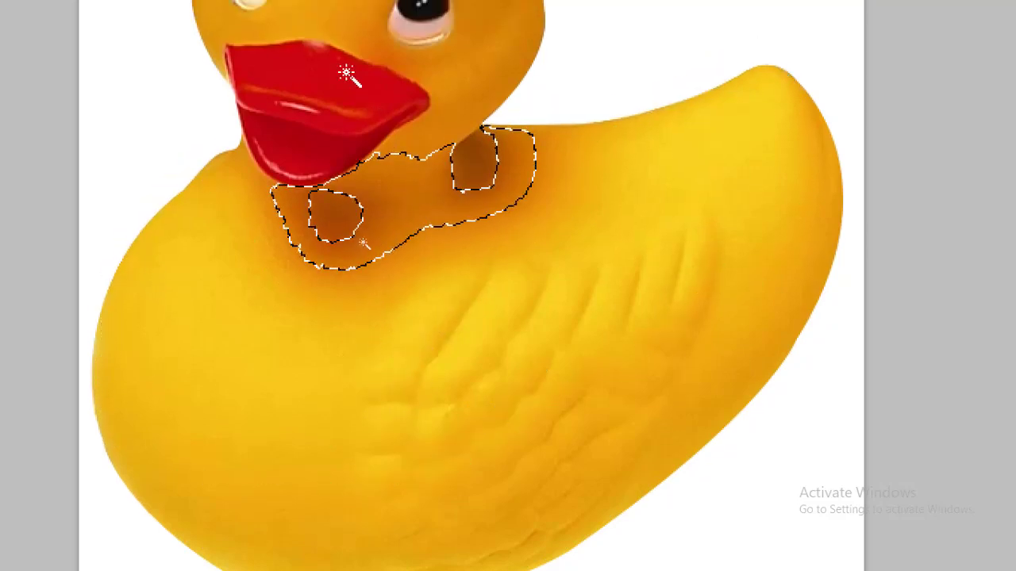
pyautogui.click(353, 99)
pyautogui.scroll(1, 353, 104)
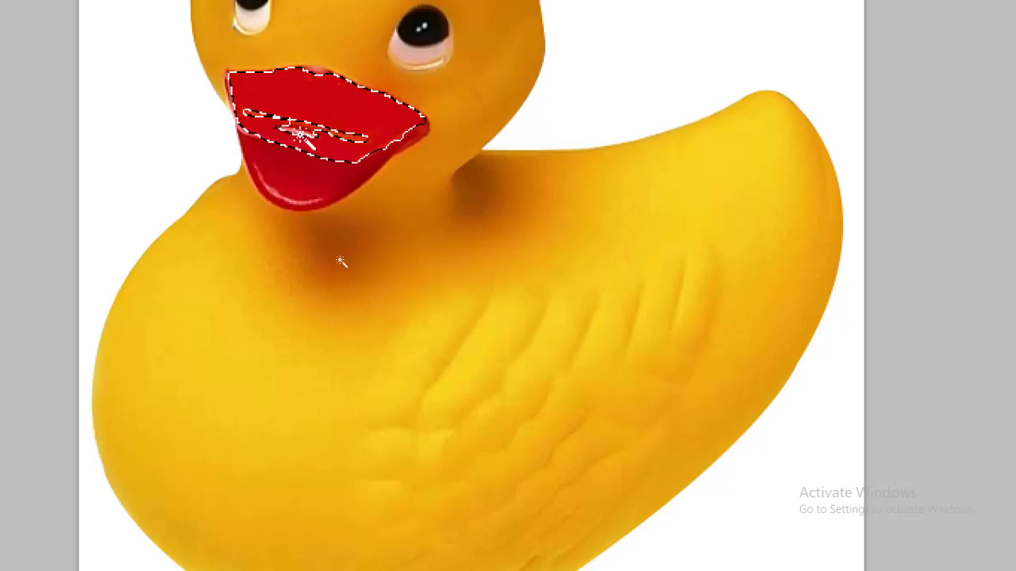
pyautogui.click(319, 171)
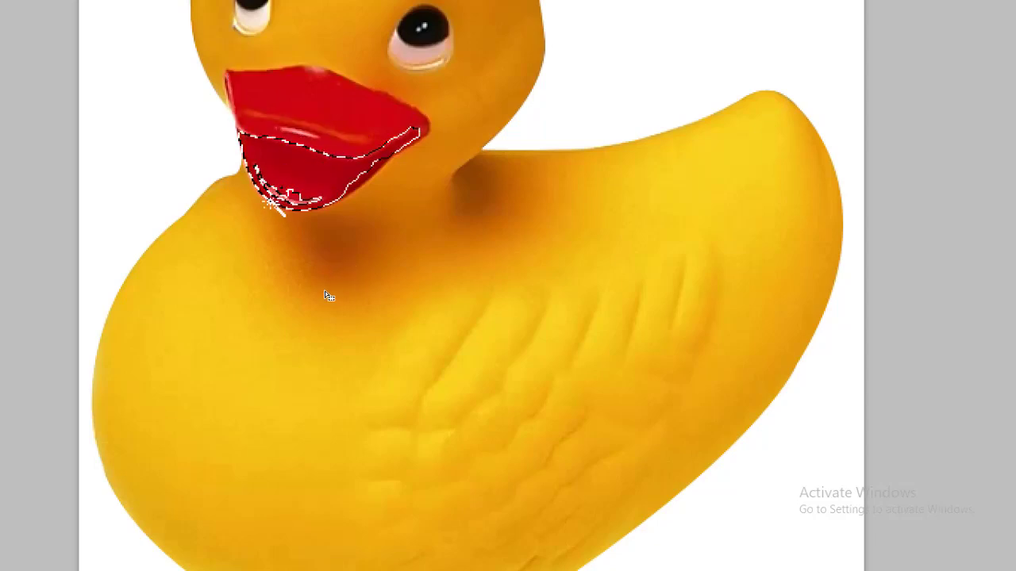
# Sample the white of the duck's eye and the yellow top of its head in turn with the Magic Wand tool.
pyautogui.scroll(1, 397, 222)
pyautogui.click(419, 87)
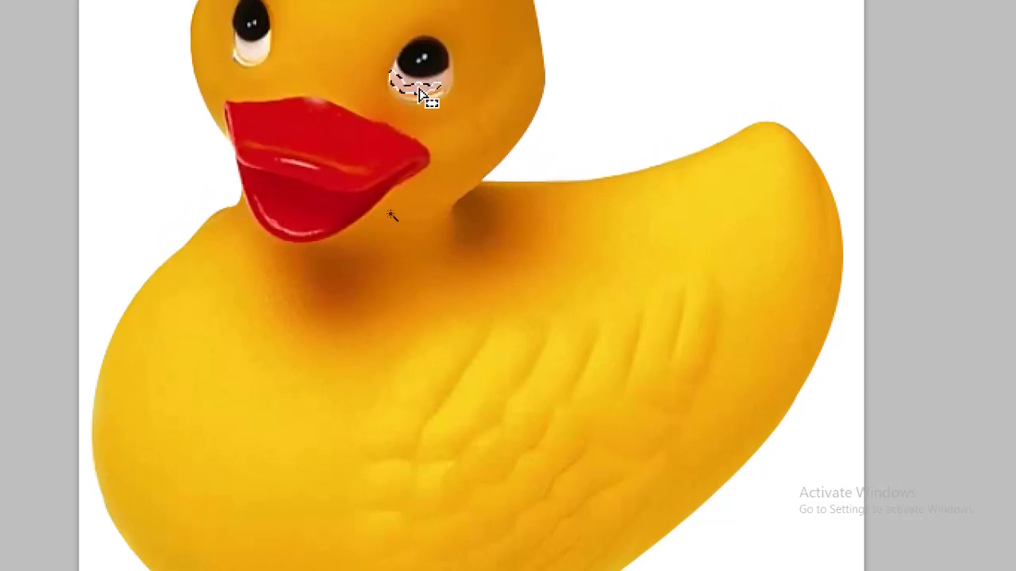
pyautogui.scroll(3, 419, 93)
pyautogui.click(365, 94)
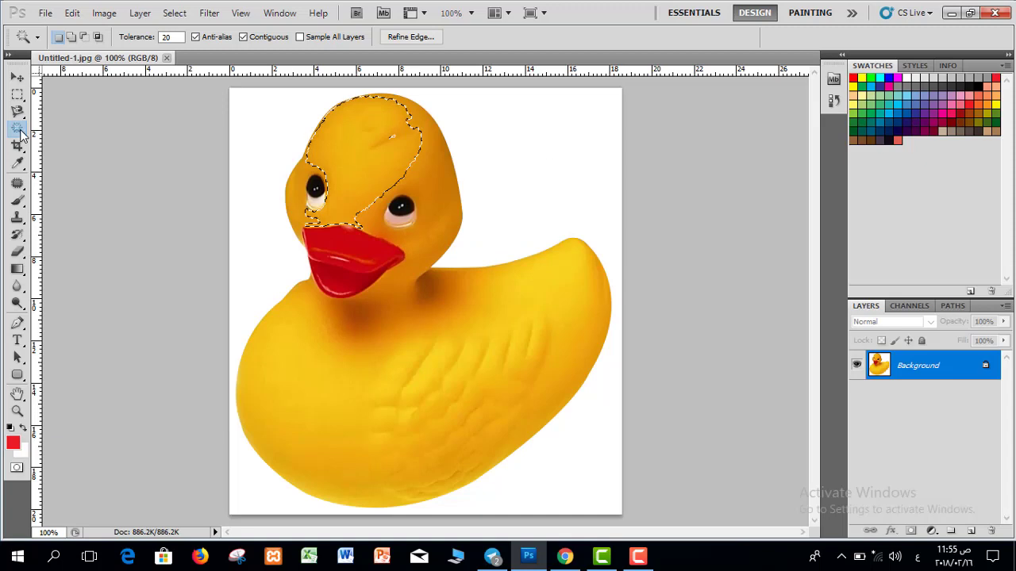
# Switch to the Quick Selection tool and deselect the area on the duck's head.
pyautogui.rightClick(19, 131)
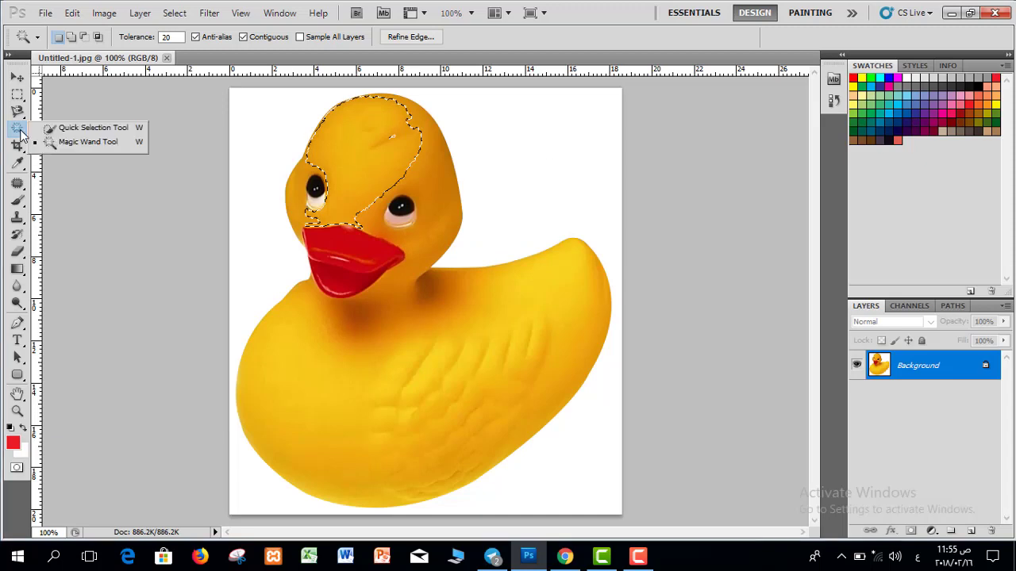
pyautogui.click(62, 130)
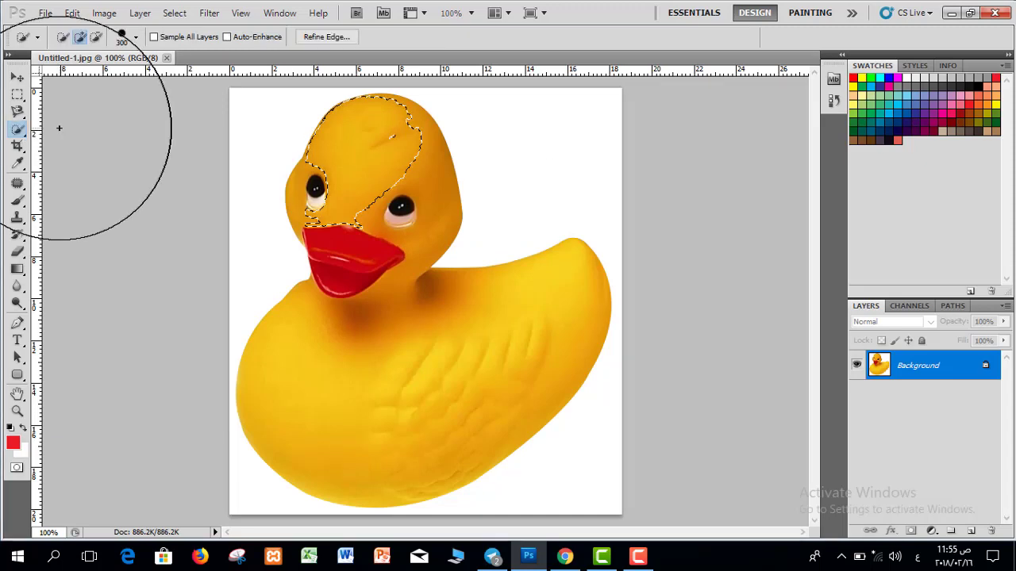
pyautogui.hotkey('ctrl', 'd')
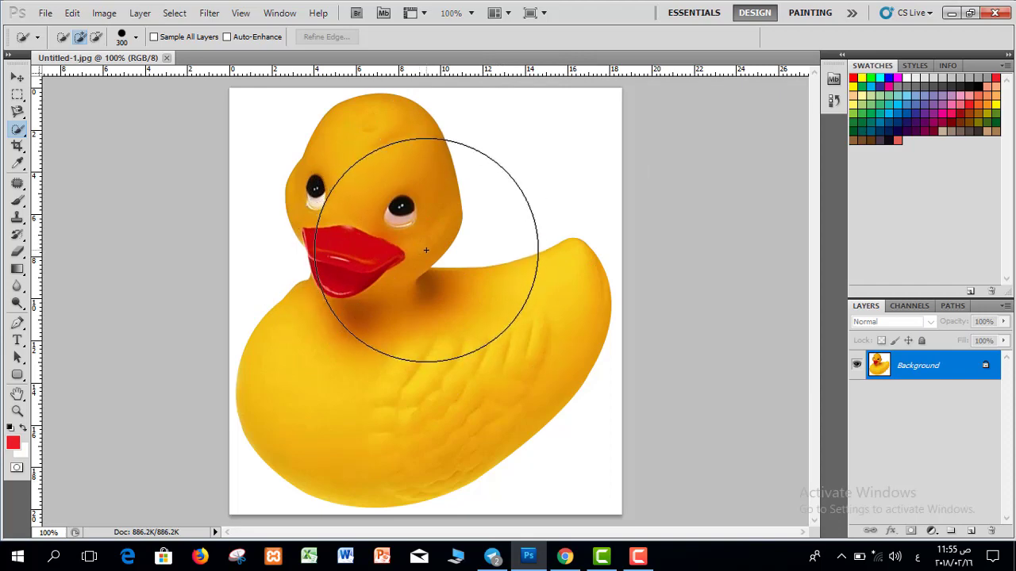
# Enlarge the Quick Selection brush to 600 and shrink it again to a size of 70.
pyautogui.press(']')
pyautogui.press(']')
pyautogui.press(']')
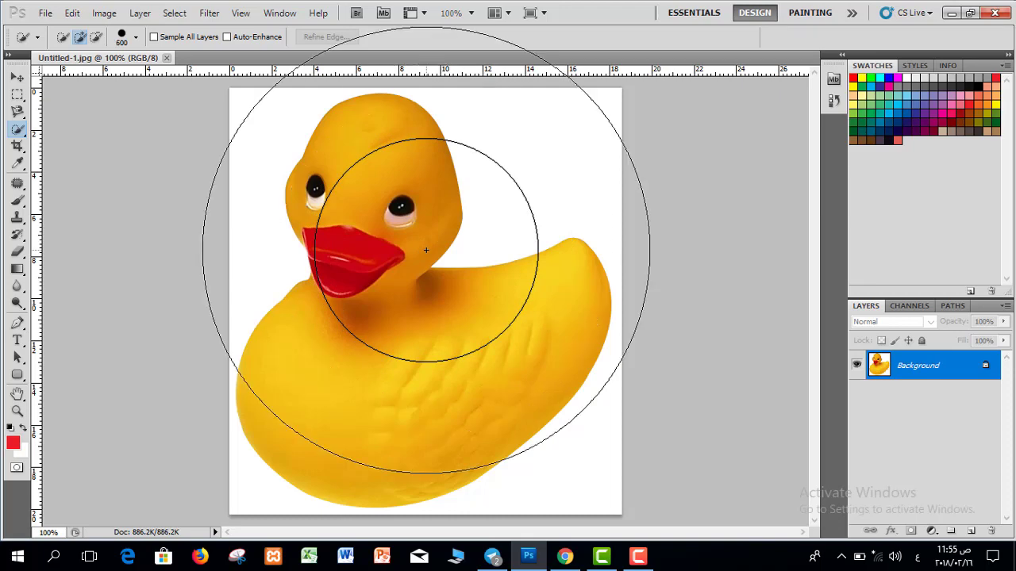
pyautogui.press(']')
pyautogui.press('[')
pyautogui.press('[')
pyautogui.press('[')
pyautogui.press('[')
pyautogui.press('[')
pyautogui.press('[')
pyautogui.press('[')
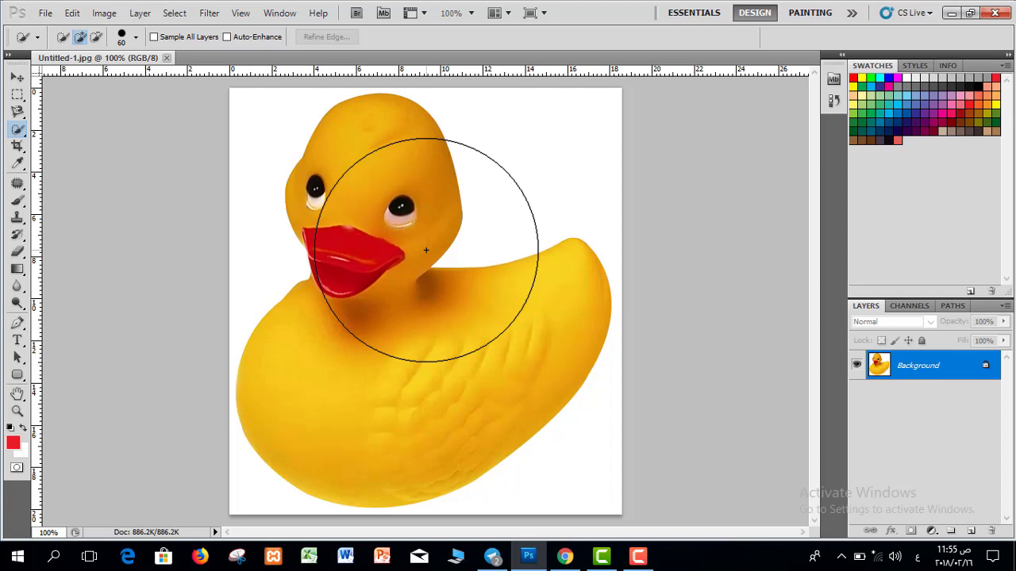
pyautogui.press('[')
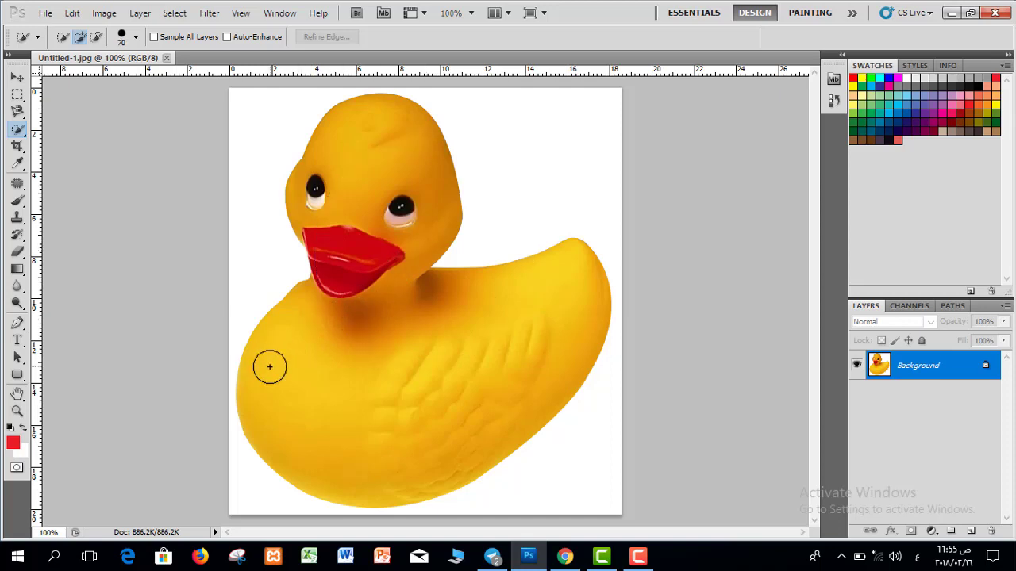
# Select the duck's body, beak and head with the Quick Selection tool and copy the selection.
pyautogui.moveTo(301, 392); pyautogui.dragTo(364, 403)
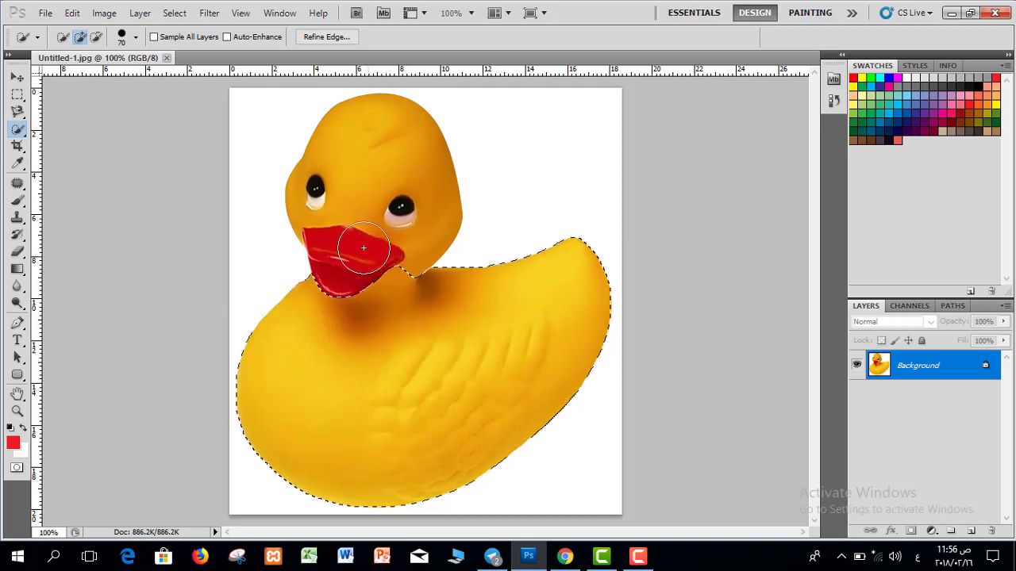
pyautogui.moveTo(351, 260)
pyautogui.mouseDown()
pyautogui.moveTo(372, 236)
pyautogui.moveTo(343, 219)
pyautogui.mouseUp()
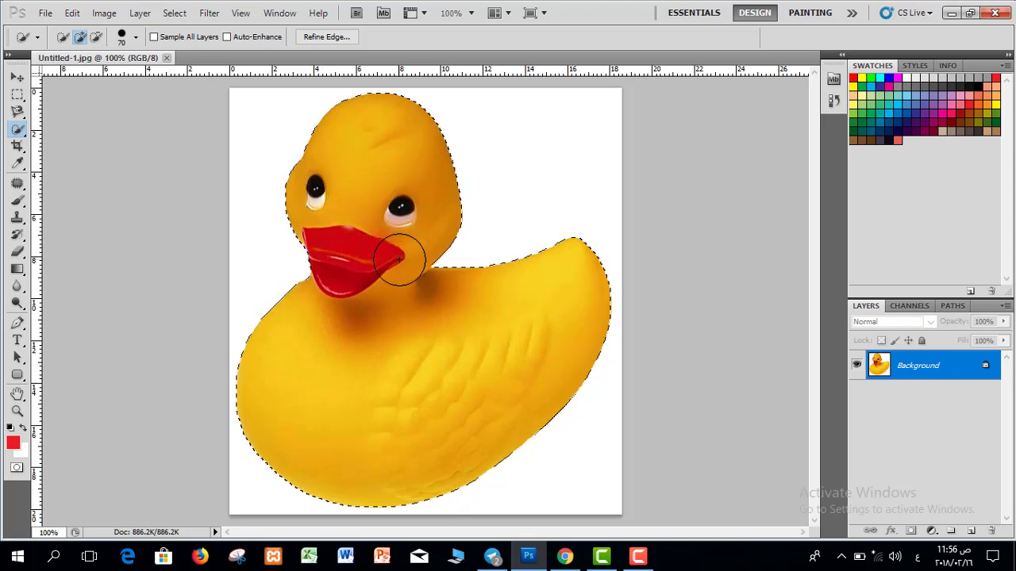
pyautogui.click(73, 13)
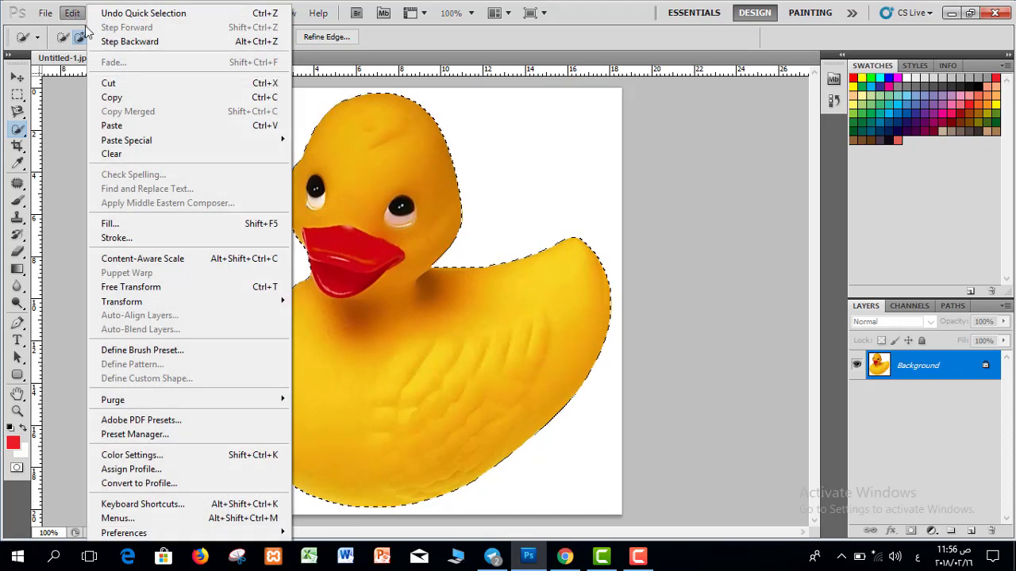
pyautogui.click(111, 97)
# Open 395b6c927e.jpg, paste the copied duck over the child's portrait and undo the paste.
pyautogui.click(45, 12)
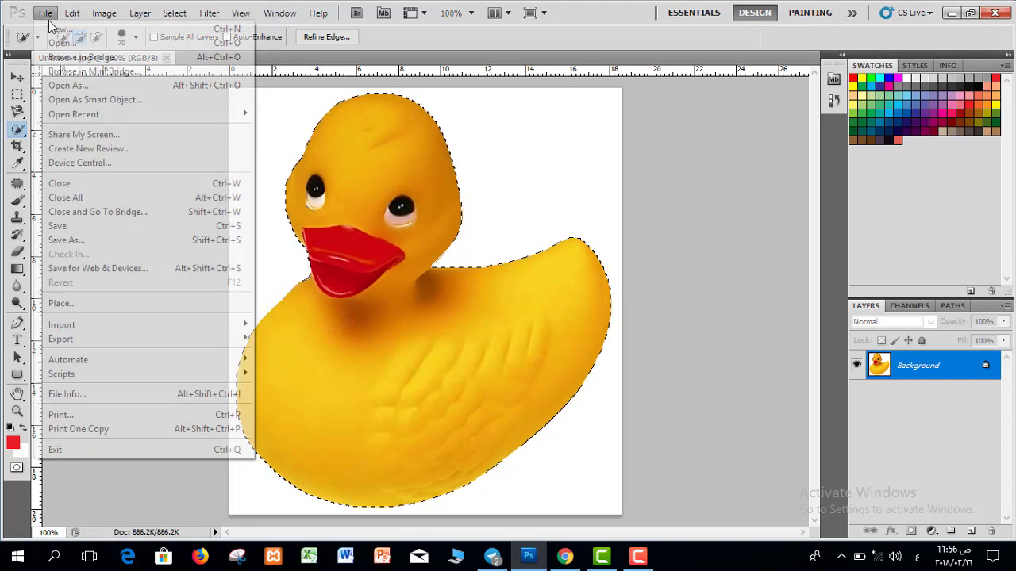
pyautogui.click(62, 44)
pyautogui.doubleClick(485, 141)
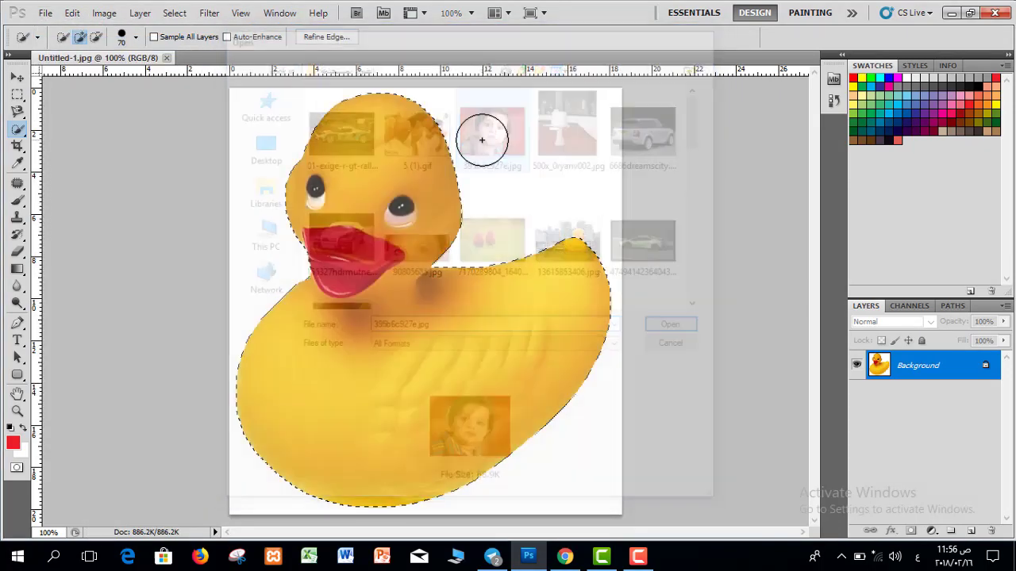
pyautogui.click(72, 13)
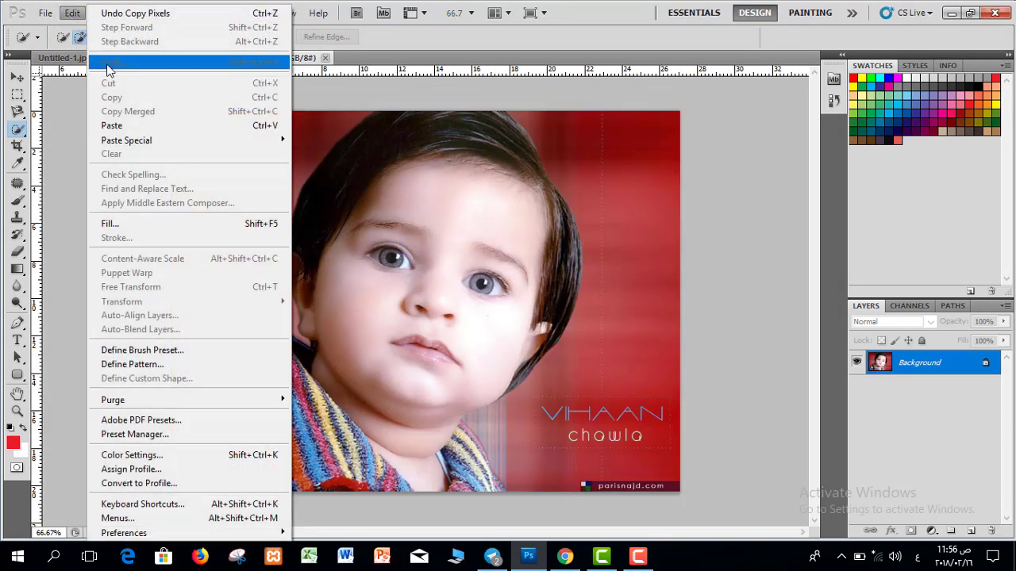
pyautogui.click(113, 125)
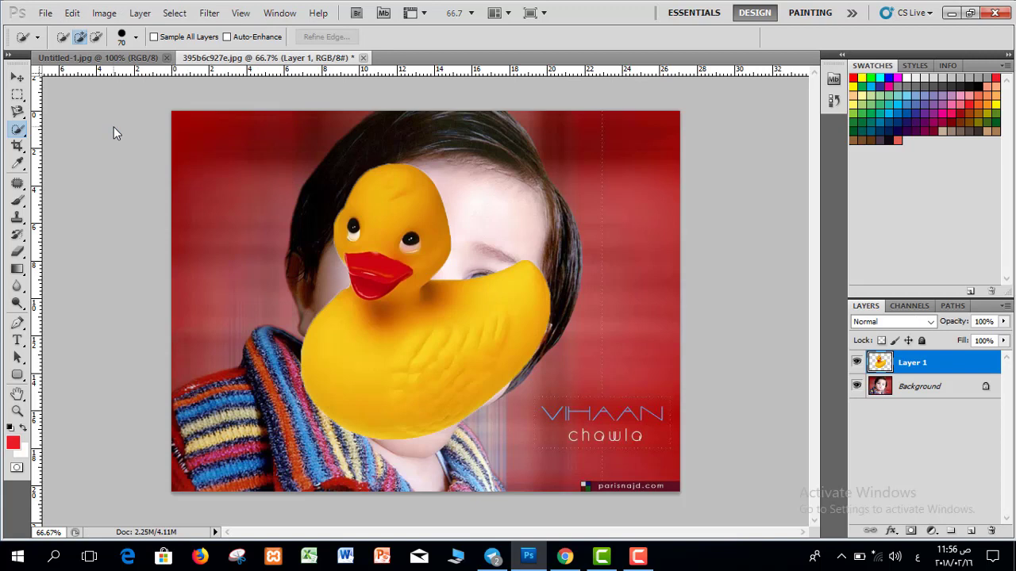
pyautogui.click(17, 77)
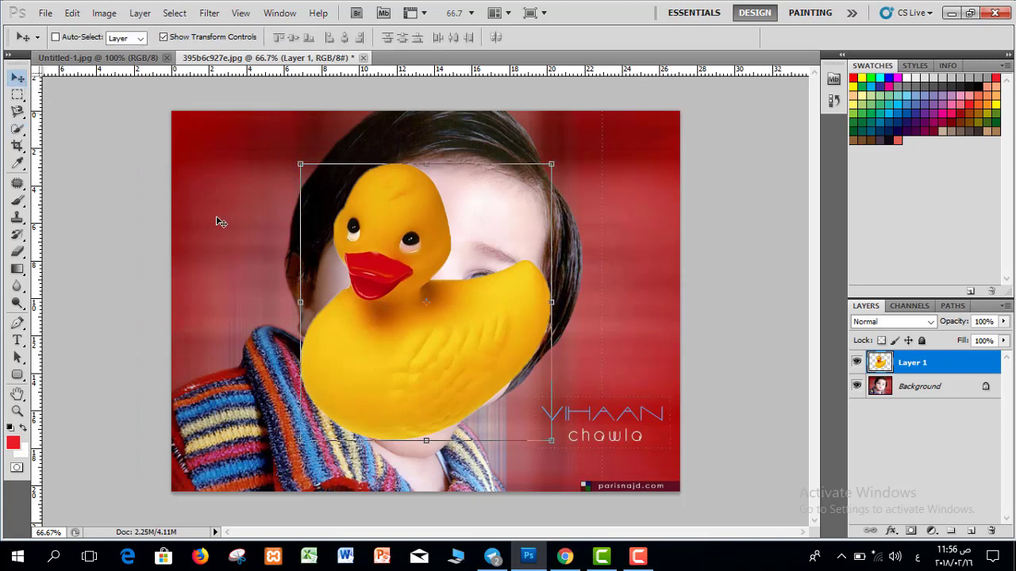
pyautogui.hotkey('ctrl', 'z')
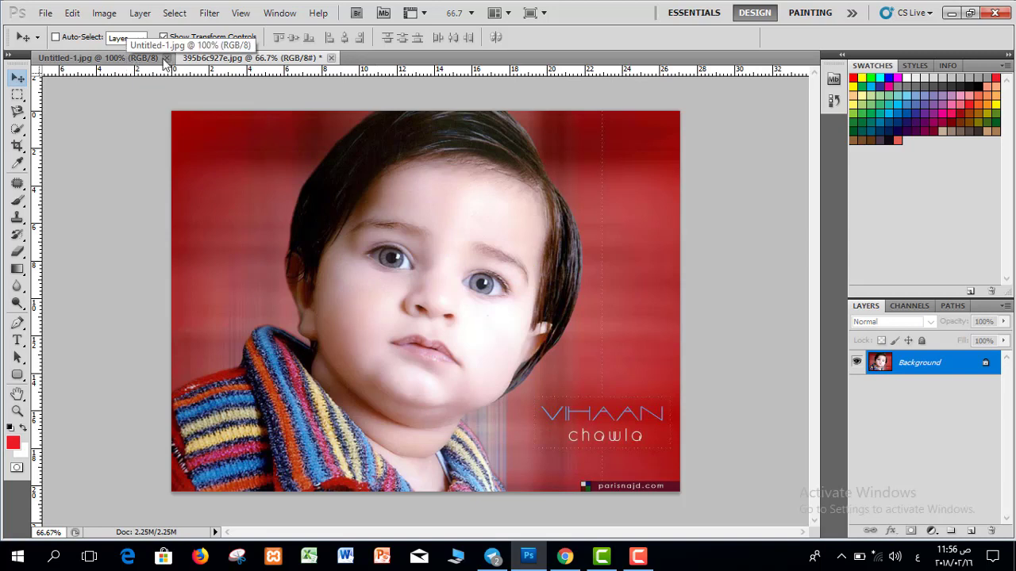
# Return to Untitled-1.jpg and open the lamp photo 500x_0ryanv002.jpg from the images folder.
pyautogui.click(135, 60)
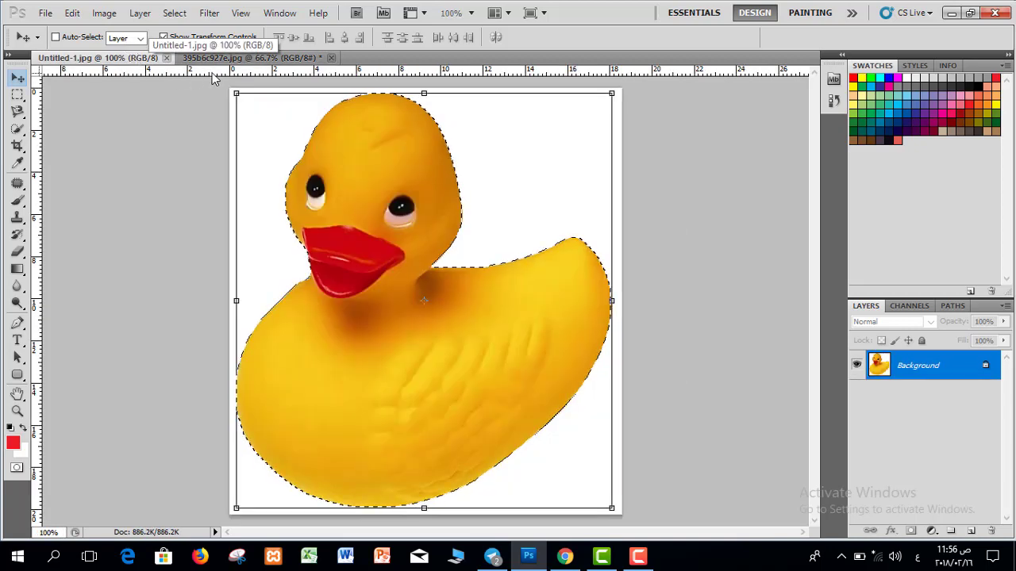
pyautogui.click(45, 13)
pyautogui.click(58, 43)
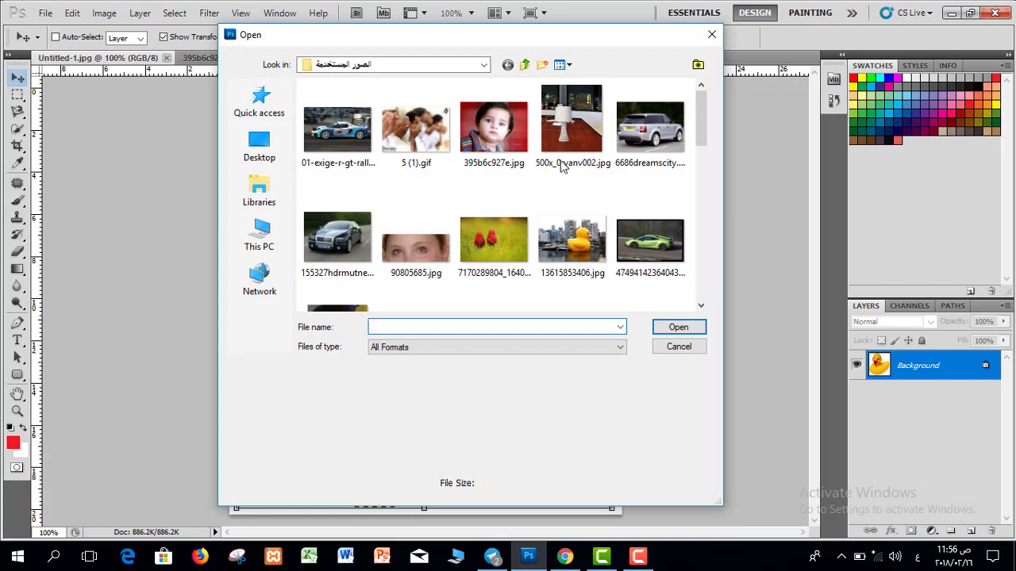
pyautogui.doubleClick(566, 127)
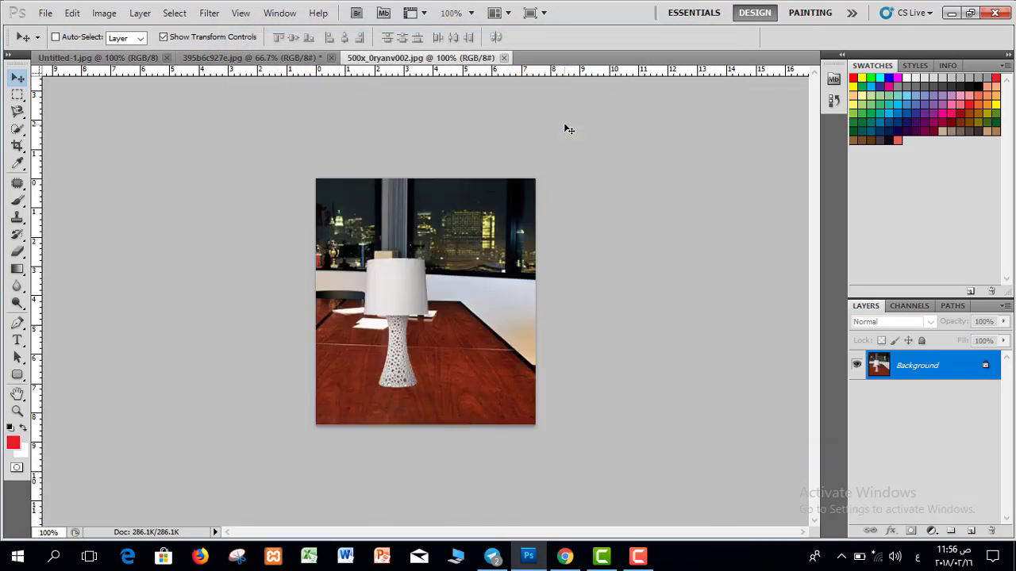
# Select the white lampshade using the Quick Selection tool with a brush size of 30.
pyautogui.hotkey('ctrl', '+')
pyautogui.hotkey('ctrl', '+')
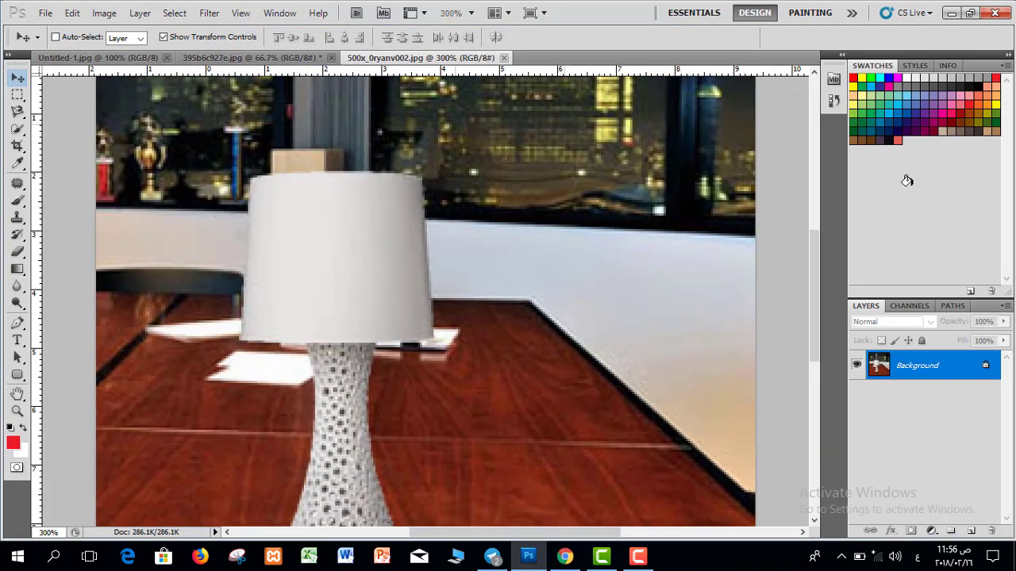
pyautogui.moveTo(818, 249); pyautogui.dragTo(820, 262)
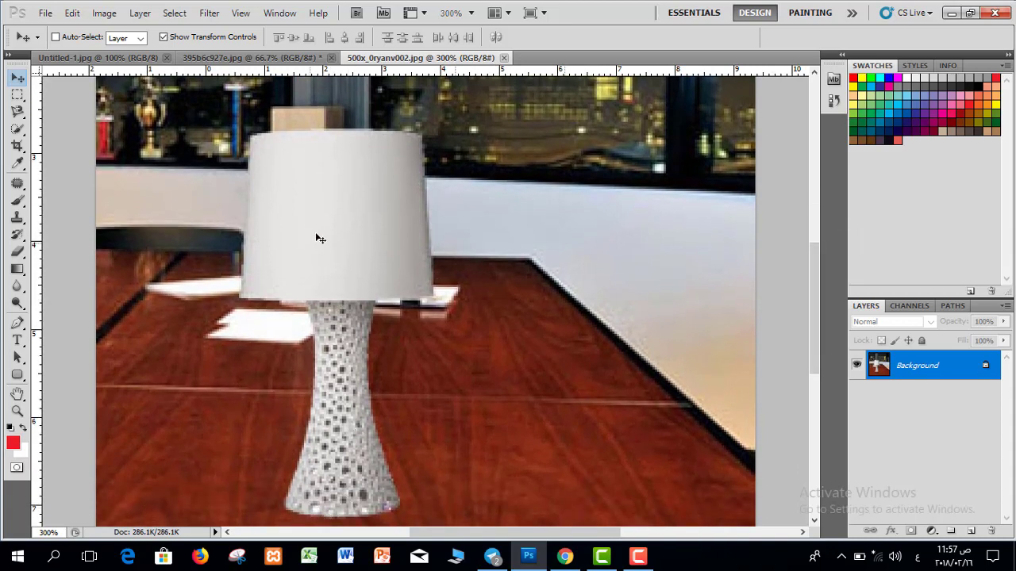
pyautogui.click(17, 128)
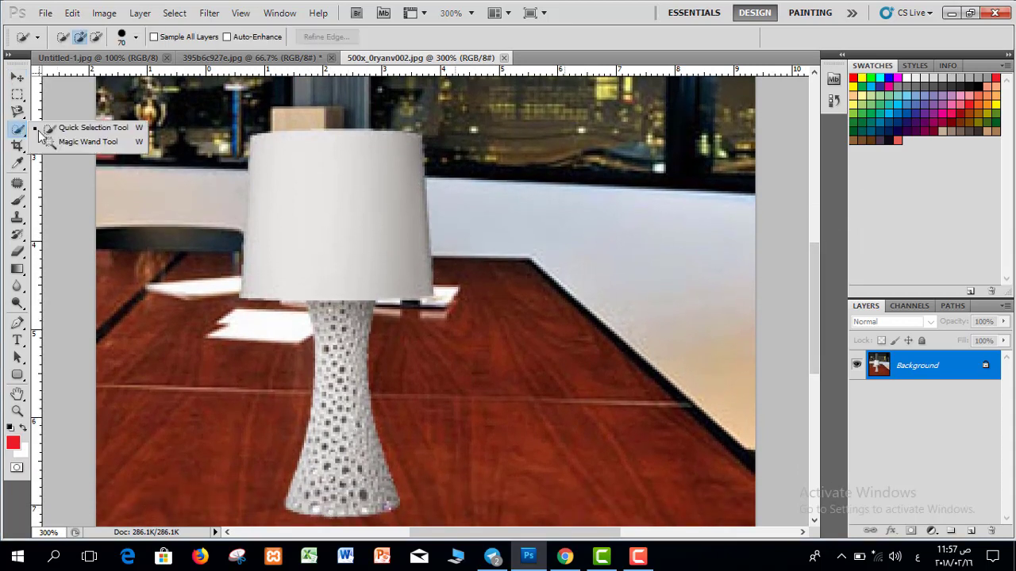
pyautogui.click(63, 131)
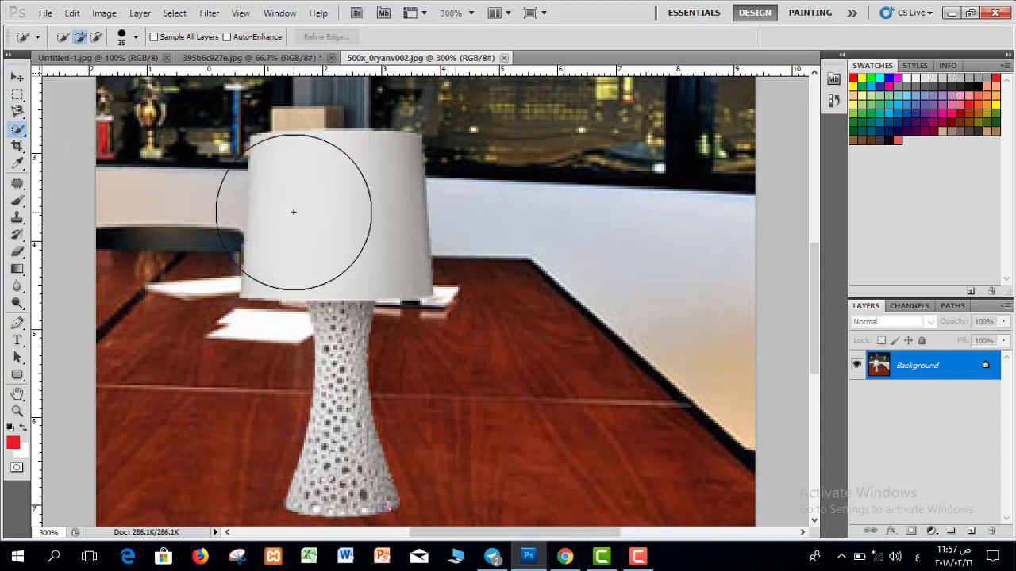
pyautogui.click(315, 206)
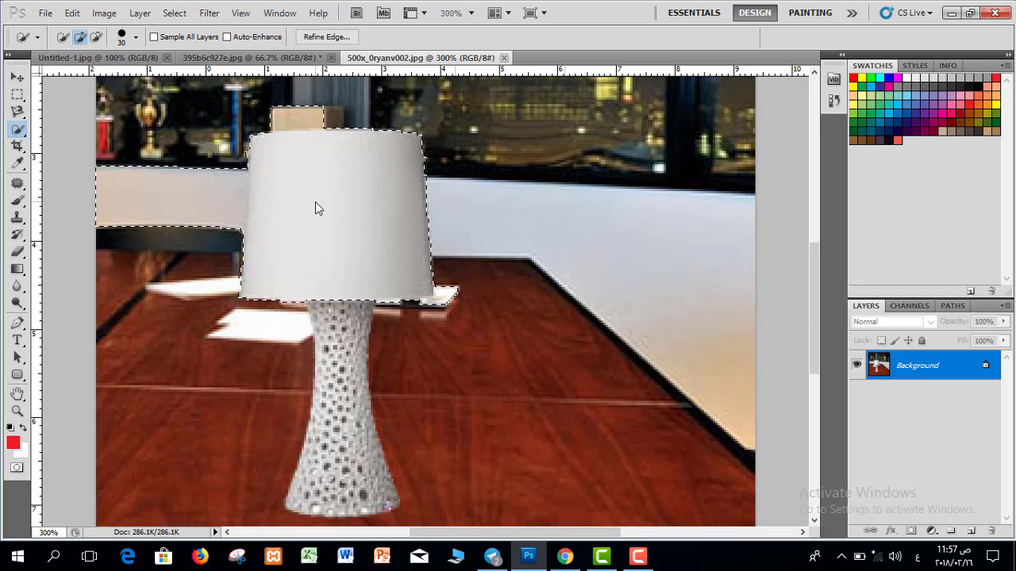
# Add the lamp's base to the selection with a size 15 brush and subtract the box and wall around the shade.
pyautogui.press('[')
pyautogui.press('[')
pyautogui.press('[')
pyautogui.moveTo(344, 319); pyautogui.dragTo(340, 468)
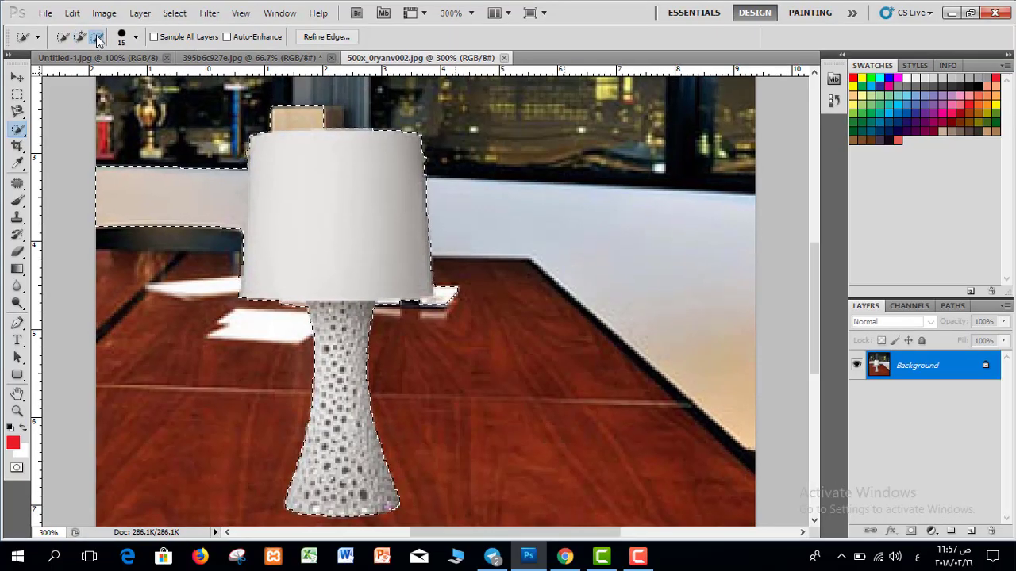
pyautogui.click(97, 37)
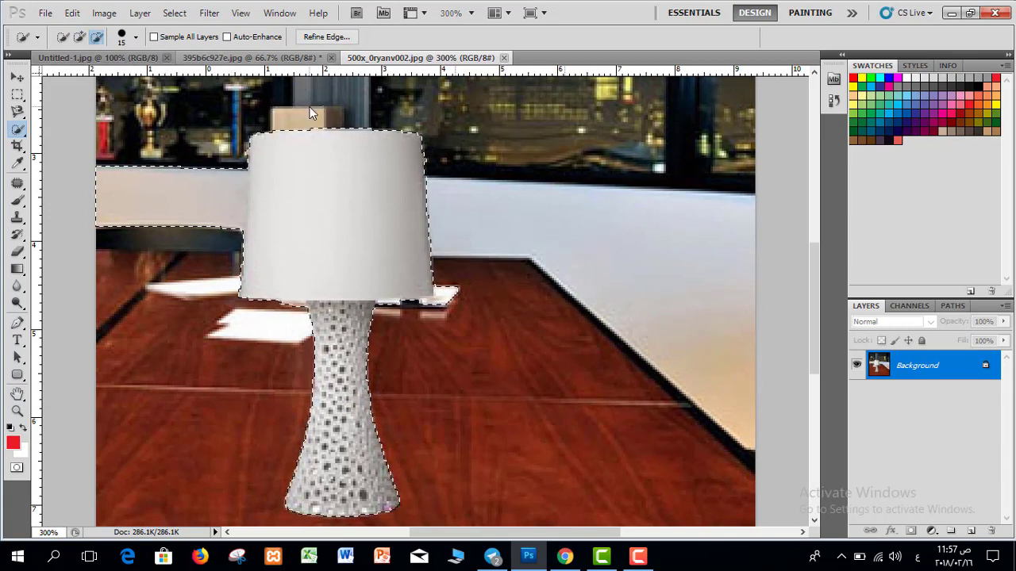
pyautogui.click(214, 169)
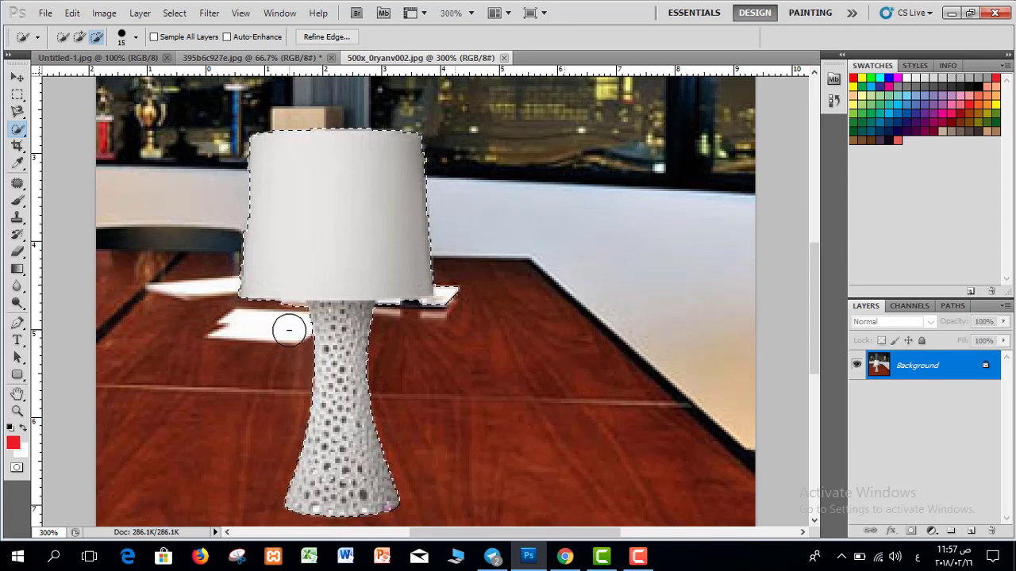
# Subtract the papers beneath the lampshade's lower edge from the selection using a size 8 Quick Selection brush.
pyautogui.hotkey('ctrl', '+')
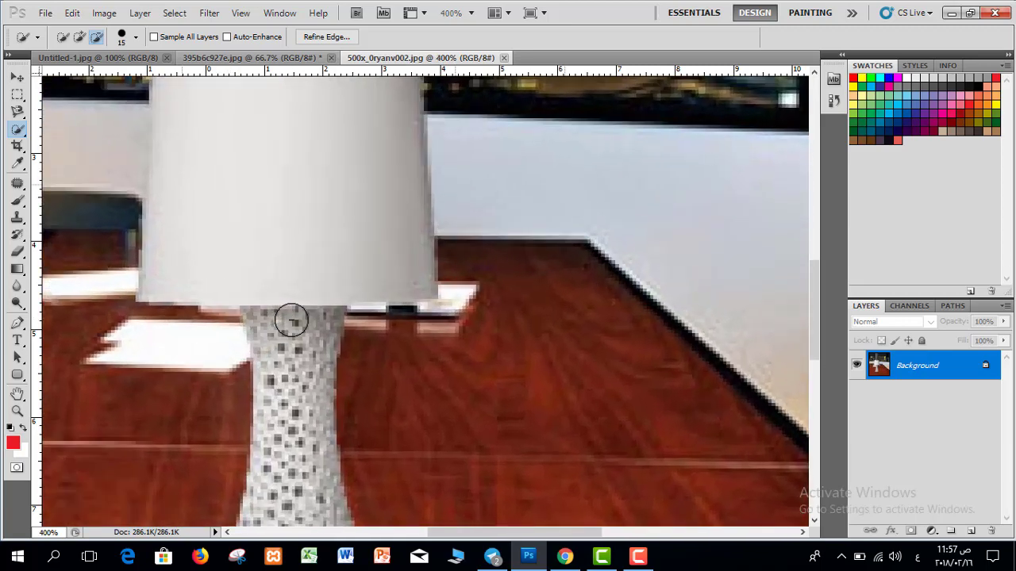
pyautogui.hotkey('ctrl', '+')
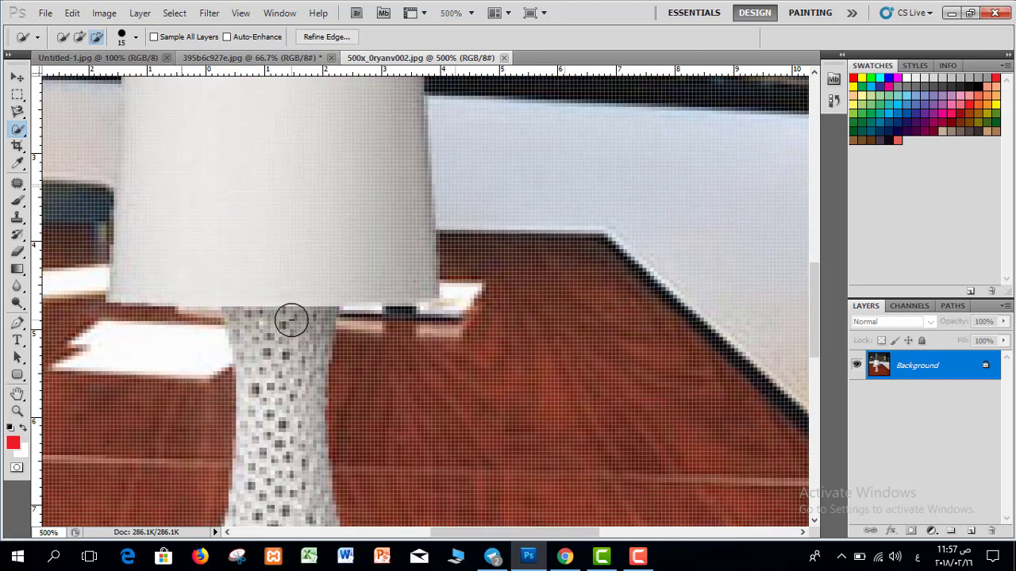
pyautogui.hotkey('ctrl', '+')
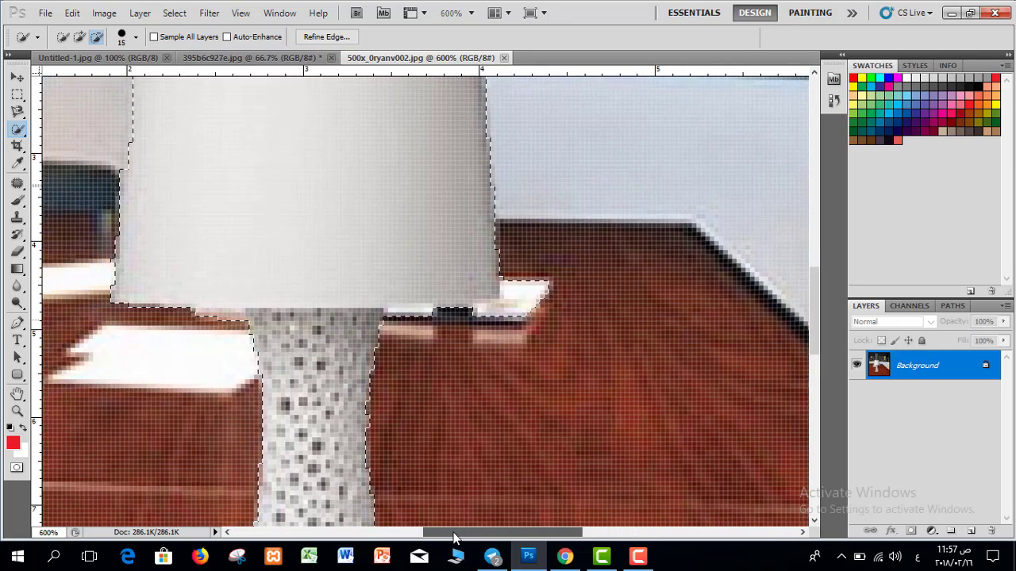
pyautogui.moveTo(454, 538); pyautogui.dragTo(443, 537)
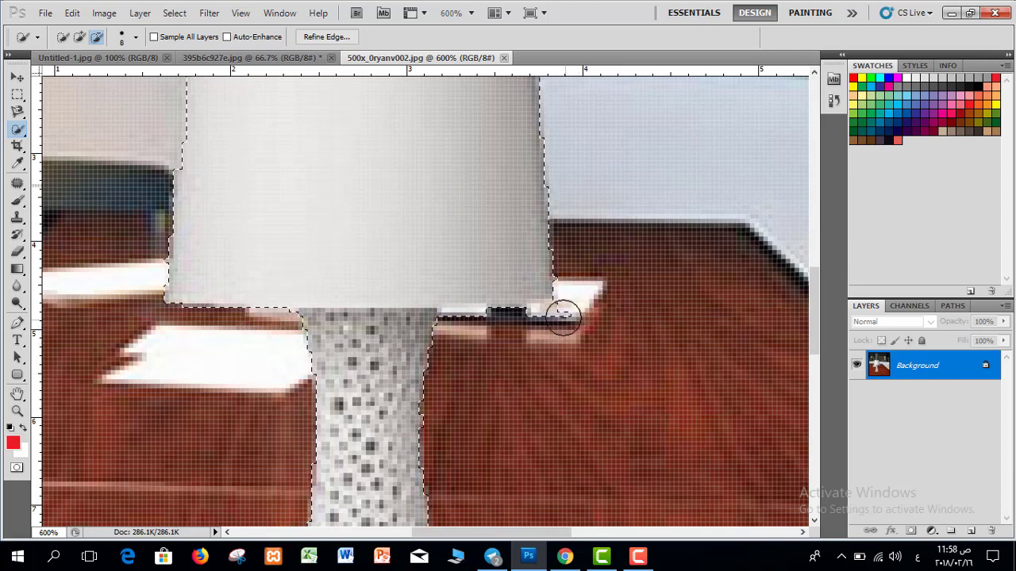
pyautogui.moveTo(563, 318); pyautogui.dragTo(563, 324)
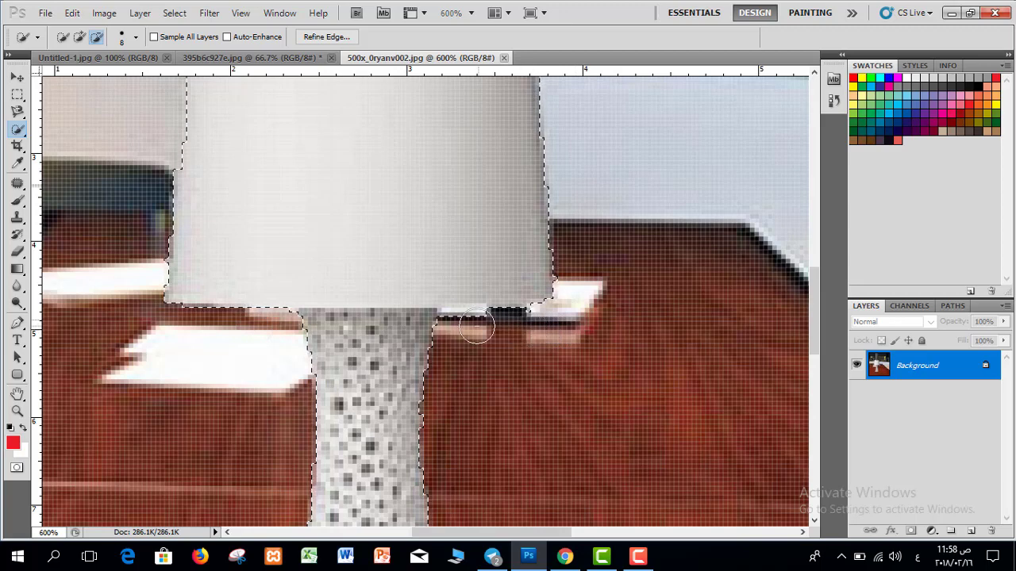
pyautogui.moveTo(487, 325); pyautogui.dragTo(462, 332)
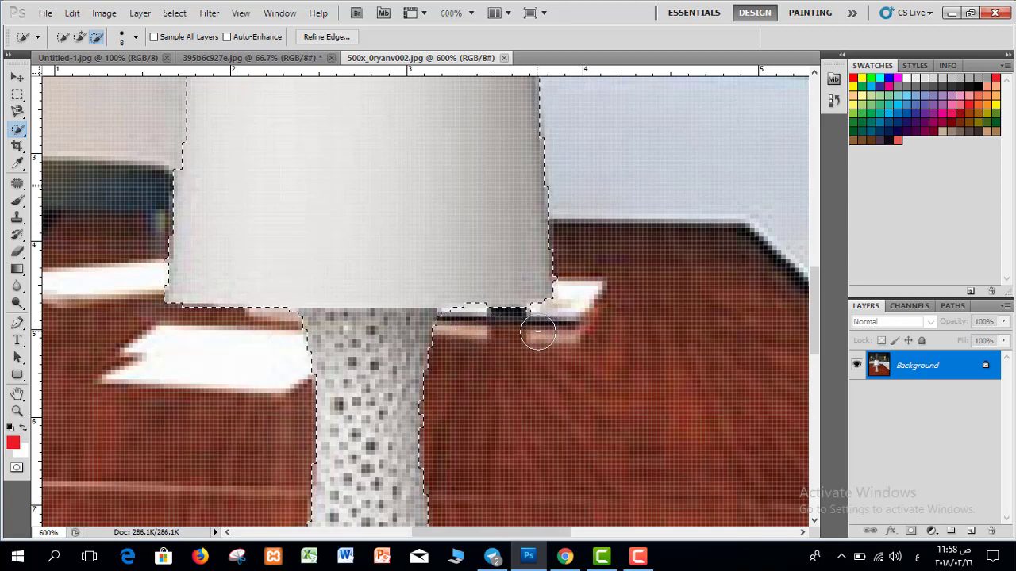
pyautogui.hotkey('ctrl', '-')
pyautogui.hotkey('ctrl', '-')
pyautogui.hotkey('ctrl', '-')
pyautogui.hotkey('ctrl', '-')
pyautogui.hotkey('ctrl', '-')
pyautogui.hotkey('ctrl', '-')
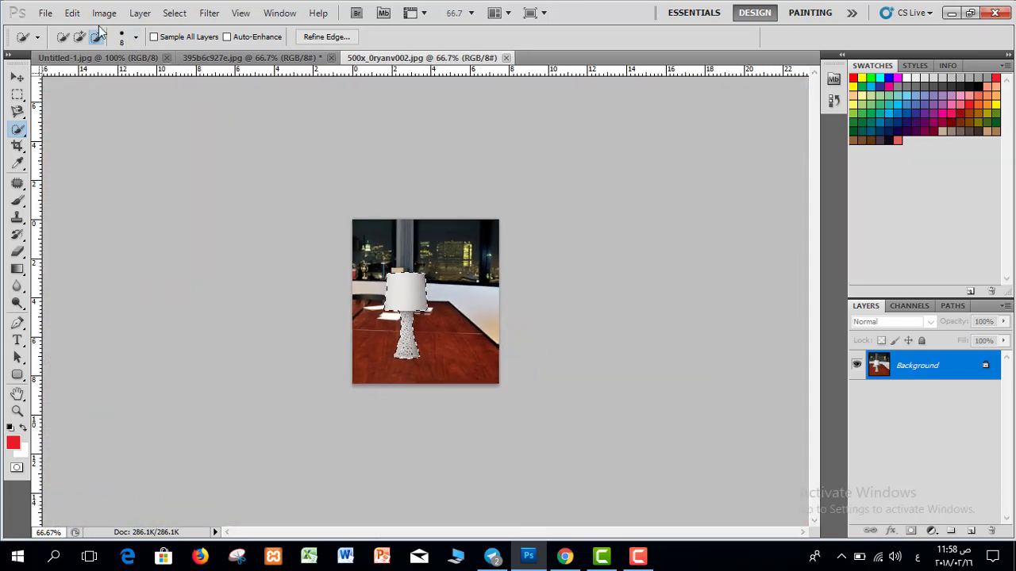
# Copy the selected lamp and switch to the Move tool.
pyautogui.click(79, 16)
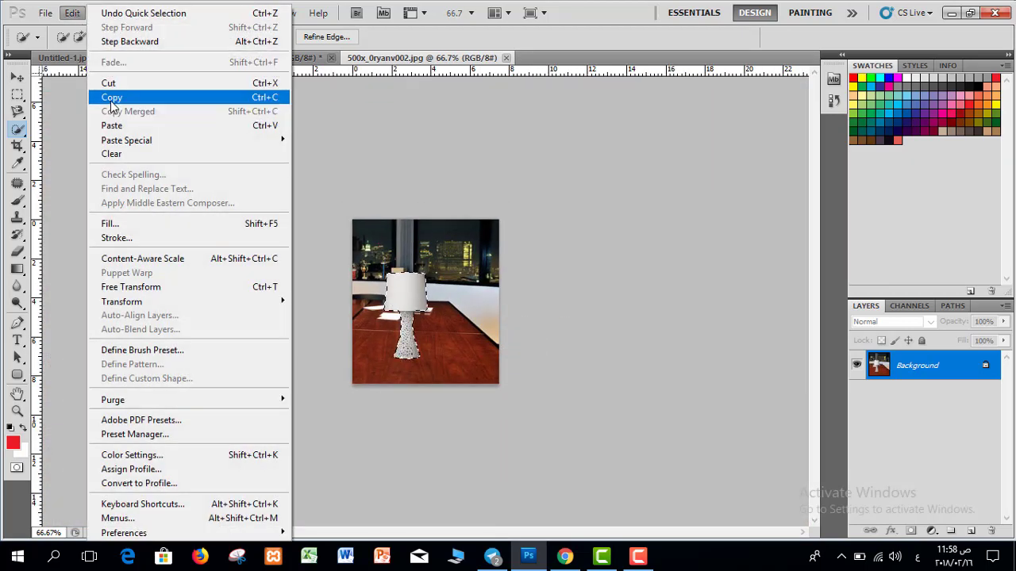
pyautogui.click(103, 93)
pyautogui.click(45, 13)
pyautogui.click(48, 39)
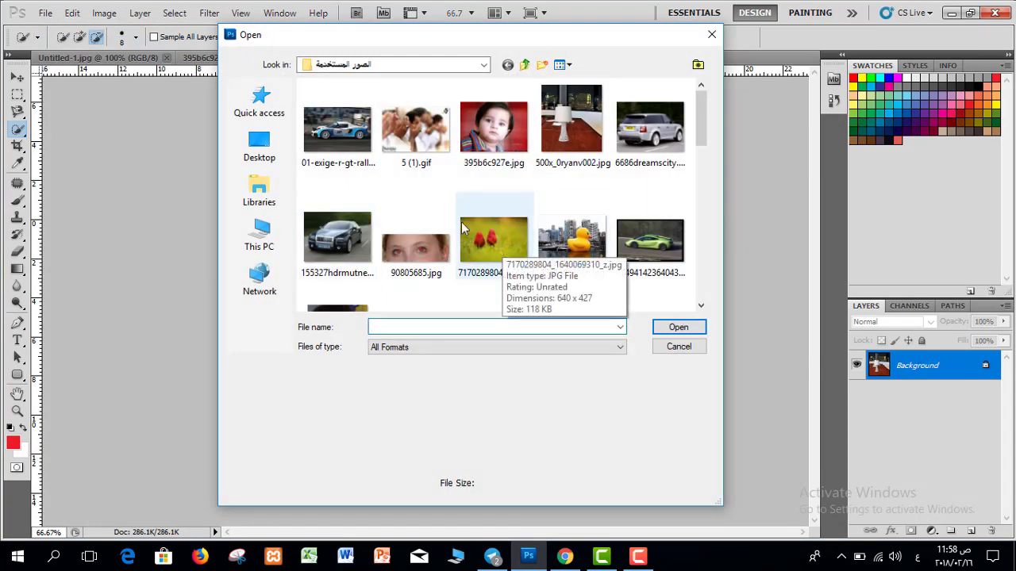
pyautogui.press('Escape')
pyautogui.press('v')
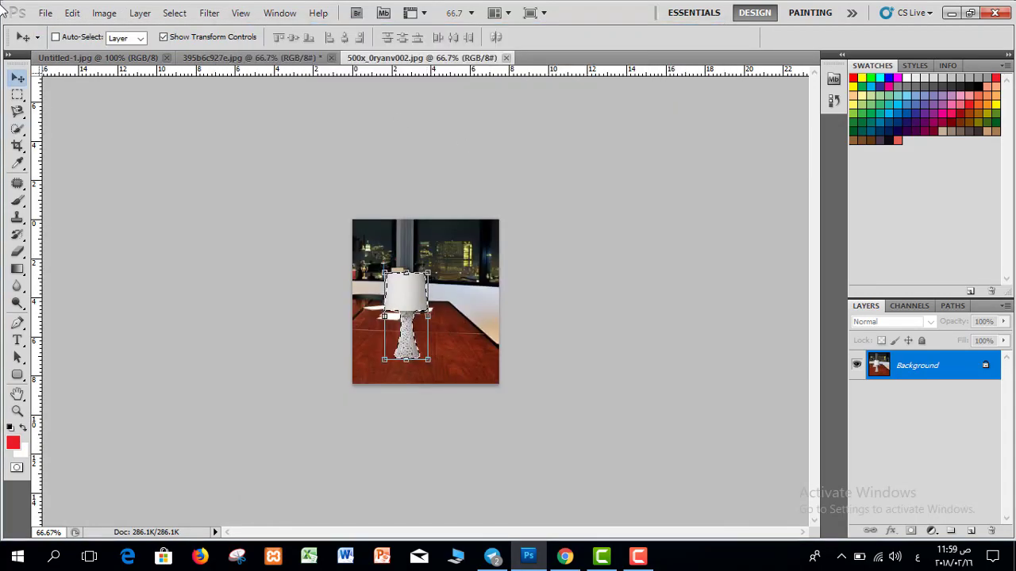
# Open the silver SUV photo 6686dreamscity.jpg from the images folder.
pyautogui.click(45, 13)
pyautogui.click(57, 42)
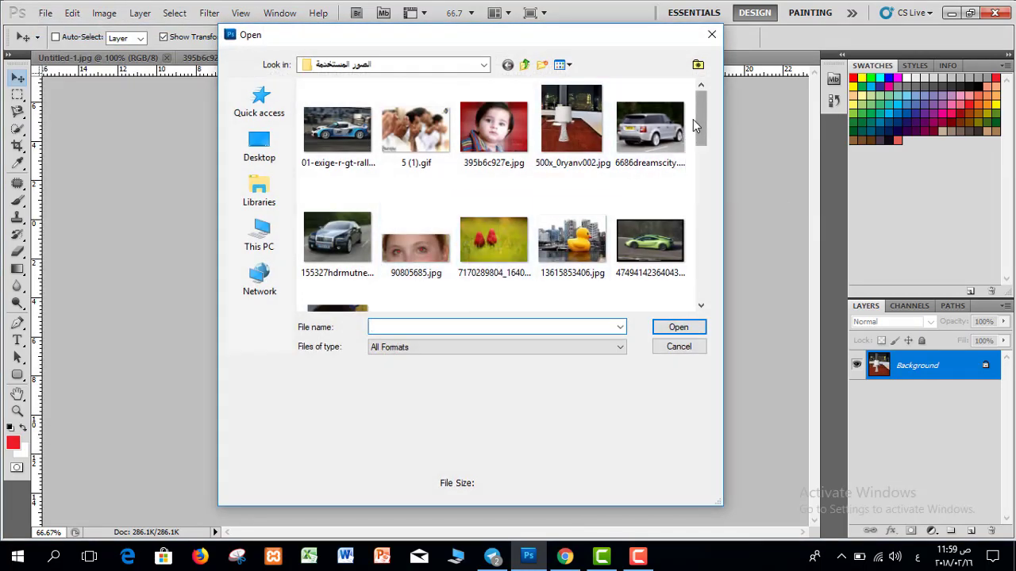
pyautogui.doubleClick(669, 130)
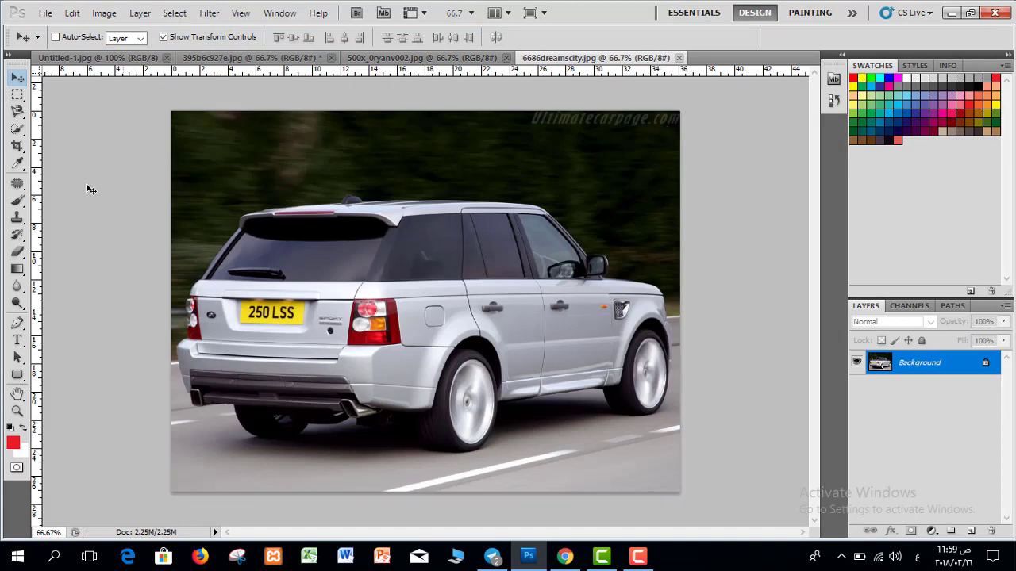
# Select the SUV's body, wheels' rims and rear bumper using the Quick Selection tool with a brush size of 100.
pyautogui.click(17, 128)
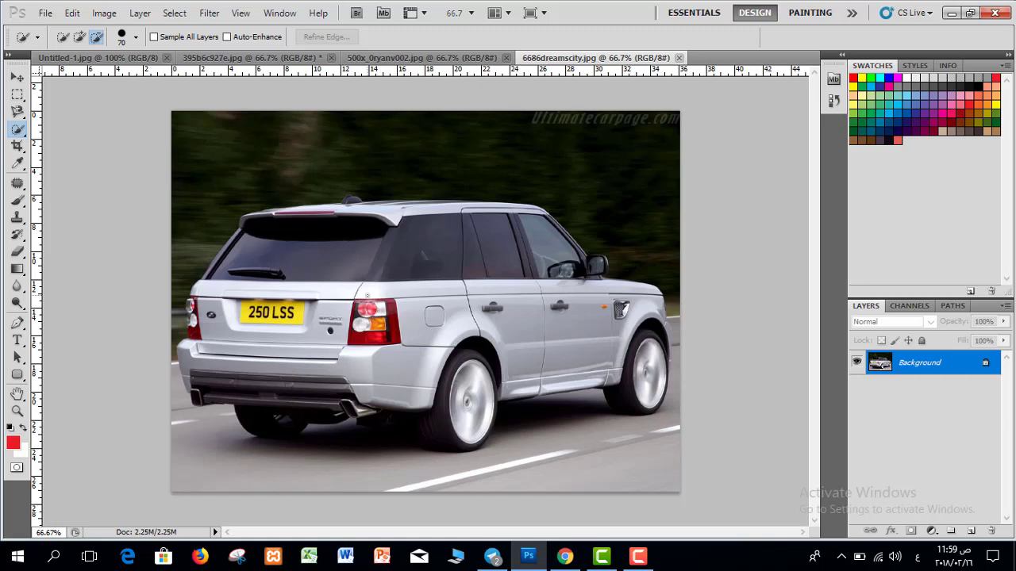
pyautogui.press(']')
pyautogui.press(']')
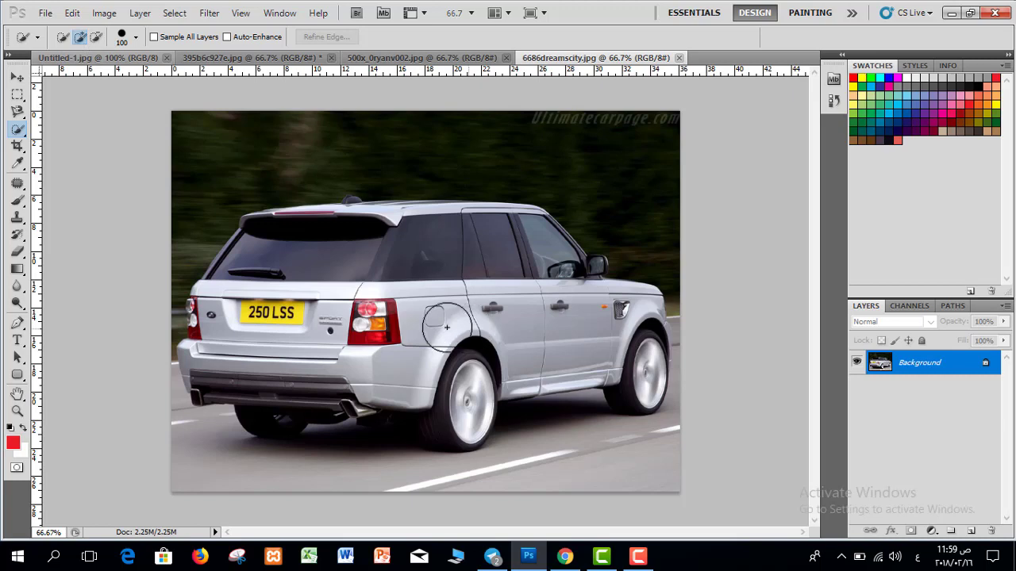
pyautogui.moveTo(420, 310)
pyautogui.mouseDown()
pyautogui.moveTo(447, 292)
pyautogui.moveTo(428, 274)
pyautogui.moveTo(367, 256)
pyautogui.moveTo(404, 243)
pyautogui.moveTo(395, 233)
pyautogui.moveTo(487, 231)
pyautogui.moveTo(533, 259)
pyautogui.moveTo(507, 231)
pyautogui.moveTo(489, 235)
pyautogui.moveTo(540, 249)
pyautogui.moveTo(535, 237)
pyautogui.moveTo(556, 267)
pyautogui.moveTo(564, 328)
pyautogui.moveTo(586, 331)
pyautogui.moveTo(576, 356)
pyautogui.moveTo(470, 362)
pyautogui.moveTo(270, 324)
pyautogui.moveTo(260, 301)
pyautogui.moveTo(231, 312)
pyautogui.mouseUp()
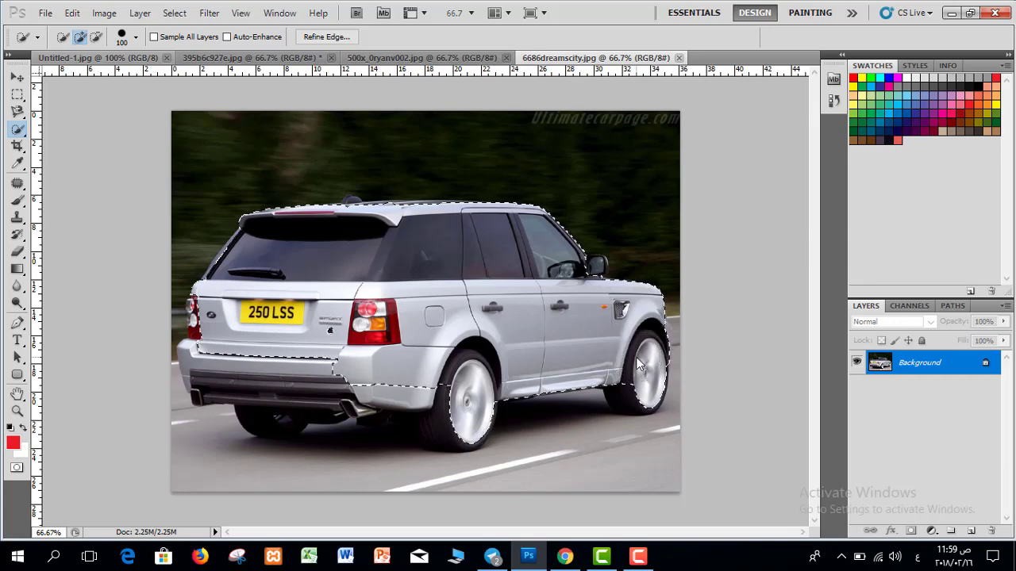
pyautogui.moveTo(451, 403)
pyautogui.mouseDown()
pyautogui.moveTo(373, 389)
pyautogui.moveTo(277, 391)
pyautogui.moveTo(242, 363)
pyautogui.moveTo(211, 367)
pyautogui.moveTo(214, 376)
pyautogui.mouseUp()
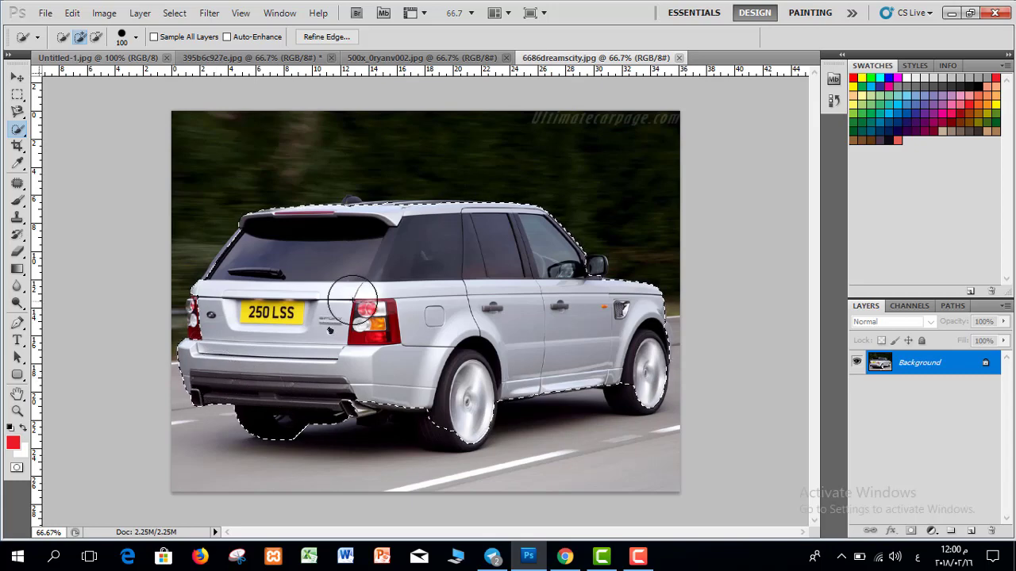
# Add the roof details, rear-left tail light and tyres to the SUV selection, reducing the Quick Selection brush to size 45.
pyautogui.hotkey('ctrl', '+')
pyautogui.hotkey('ctrl', '+')
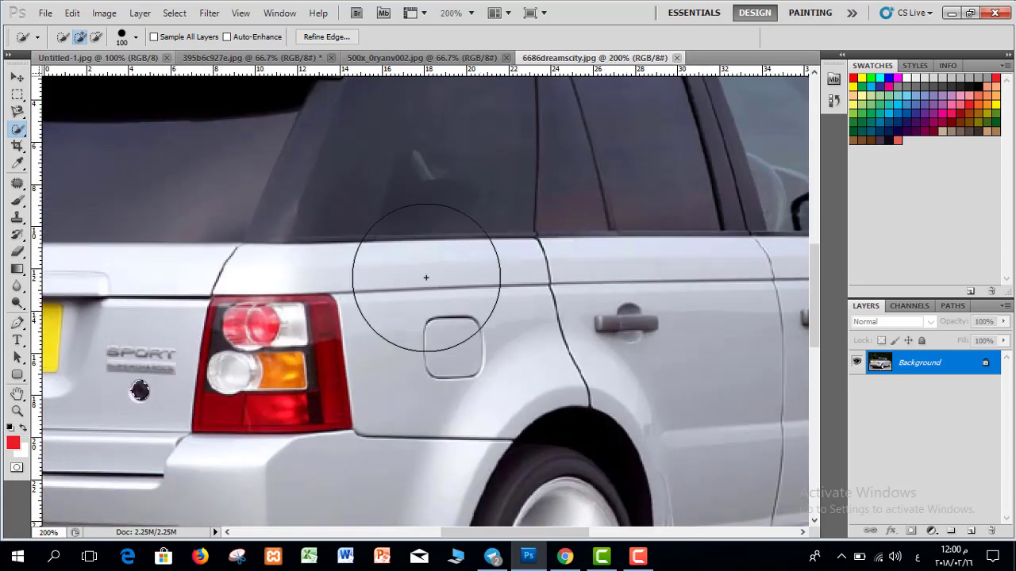
pyautogui.hotkey('ctrl', '-')
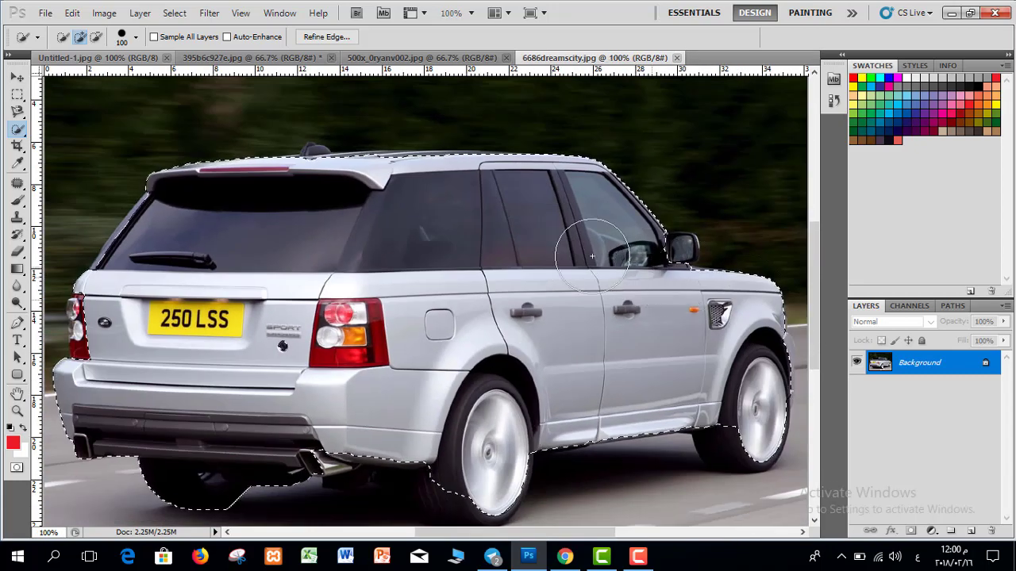
pyautogui.press('[')
pyautogui.press('[')
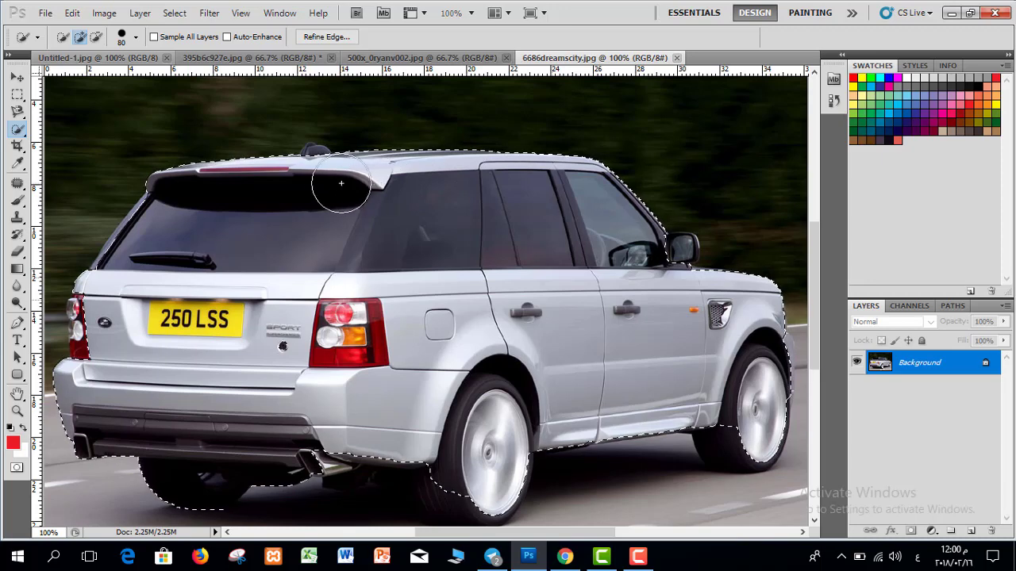
pyautogui.press('[')
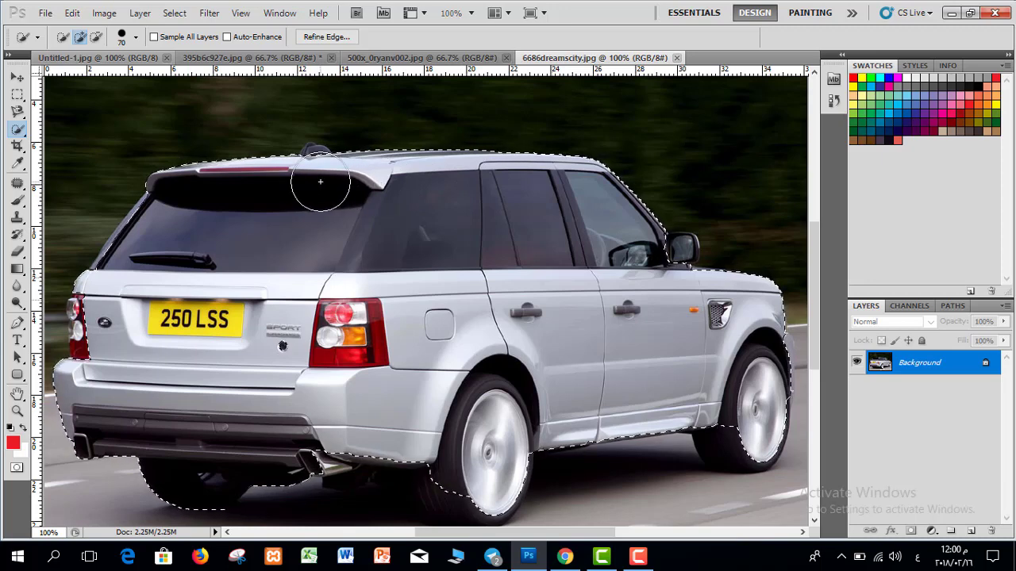
pyautogui.press('[')
pyautogui.press('[')
pyautogui.press('[')
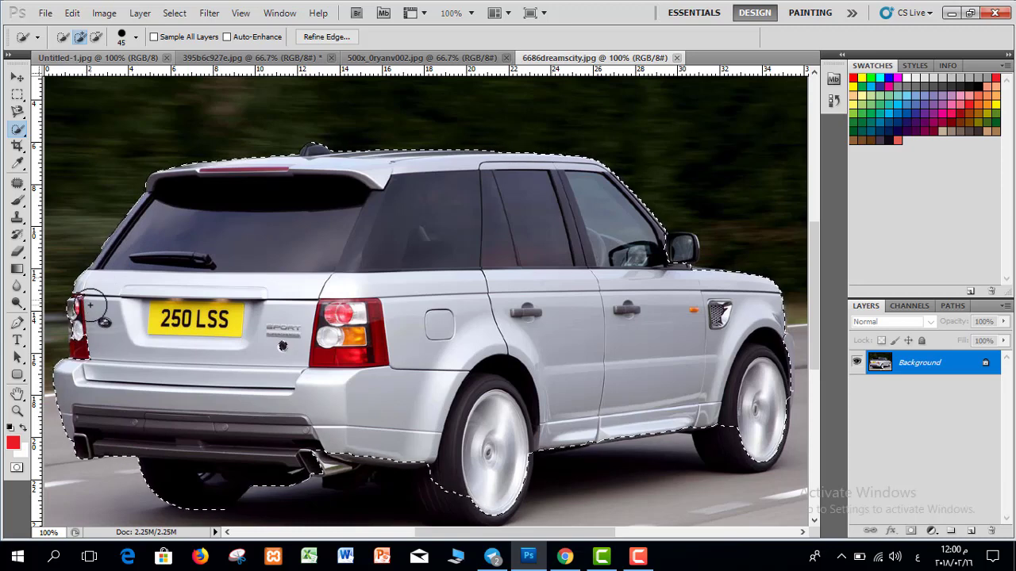
pyautogui.moveTo(90, 305); pyautogui.dragTo(94, 355)
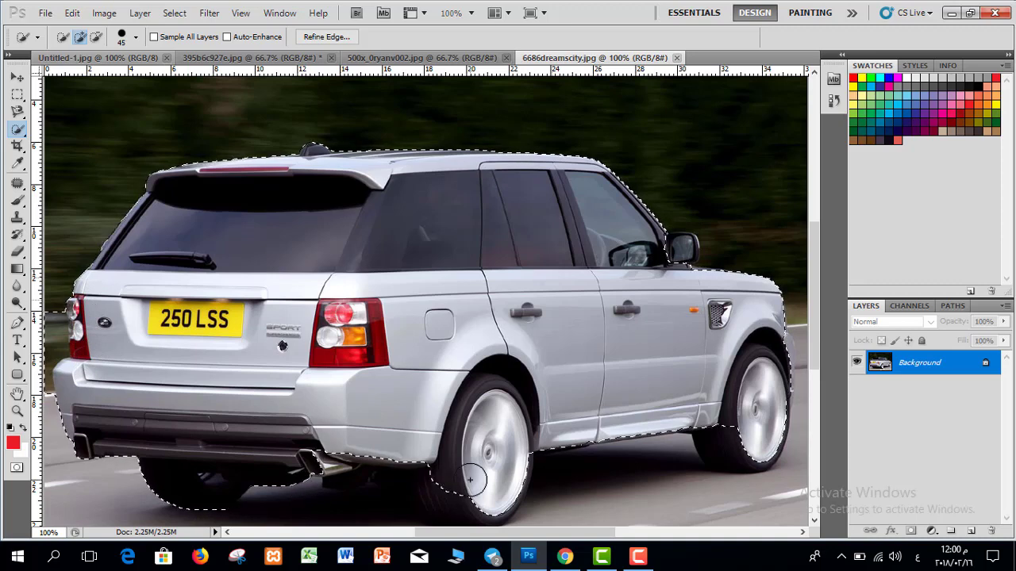
pyautogui.moveTo(396, 468)
pyautogui.mouseDown()
pyautogui.moveTo(767, 482)
pyautogui.moveTo(725, 432)
pyautogui.moveTo(737, 440)
pyautogui.moveTo(785, 409)
pyautogui.moveTo(772, 357)
pyautogui.moveTo(820, 404)
pyautogui.mouseUp()
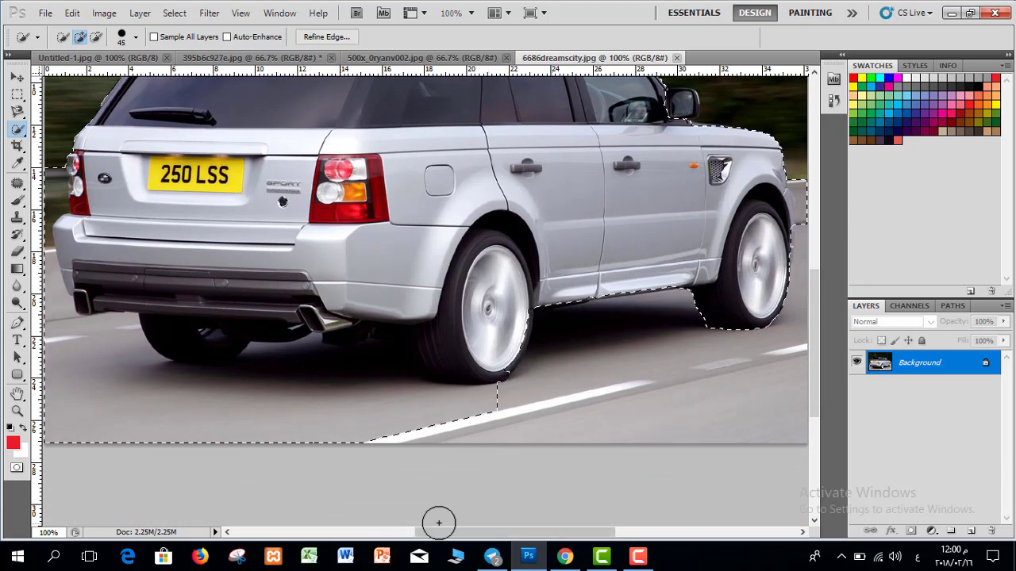
# Subtract the road around the SUV's rear and the strip beyond its front bumper from the selection with the size 45 brush.
pyautogui.moveTo(438, 523); pyautogui.dragTo(411, 525)
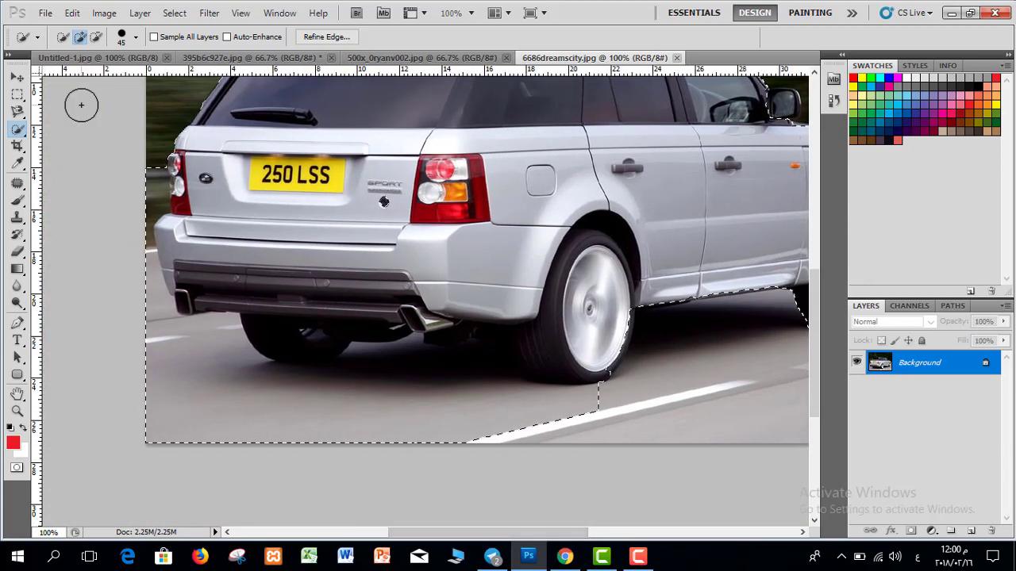
pyautogui.click(96, 36)
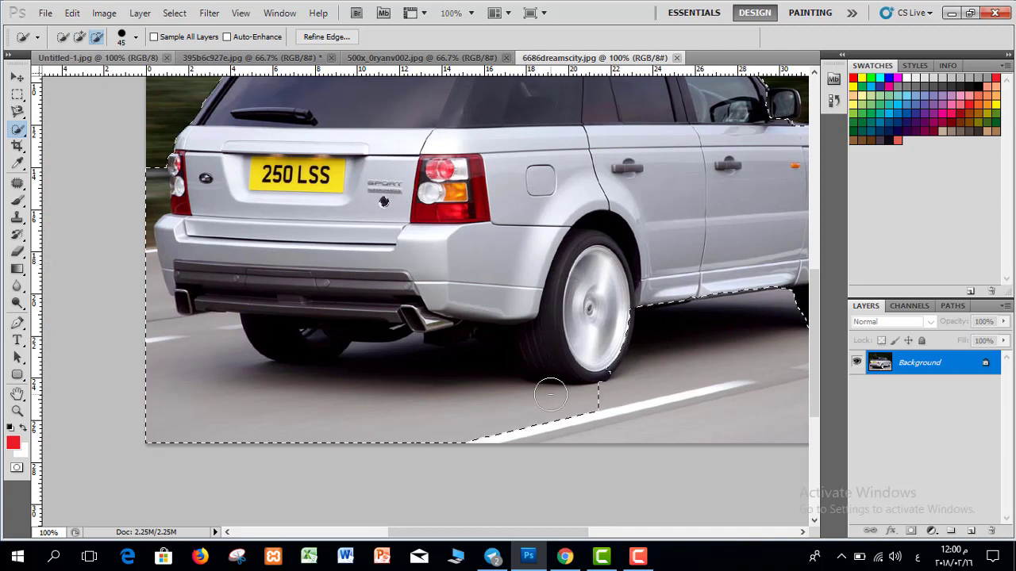
pyautogui.moveTo(550, 394)
pyautogui.mouseDown()
pyautogui.moveTo(569, 424)
pyautogui.moveTo(594, 415)
pyautogui.moveTo(484, 405)
pyautogui.moveTo(471, 417)
pyautogui.moveTo(381, 417)
pyautogui.moveTo(258, 401)
pyautogui.mouseUp()
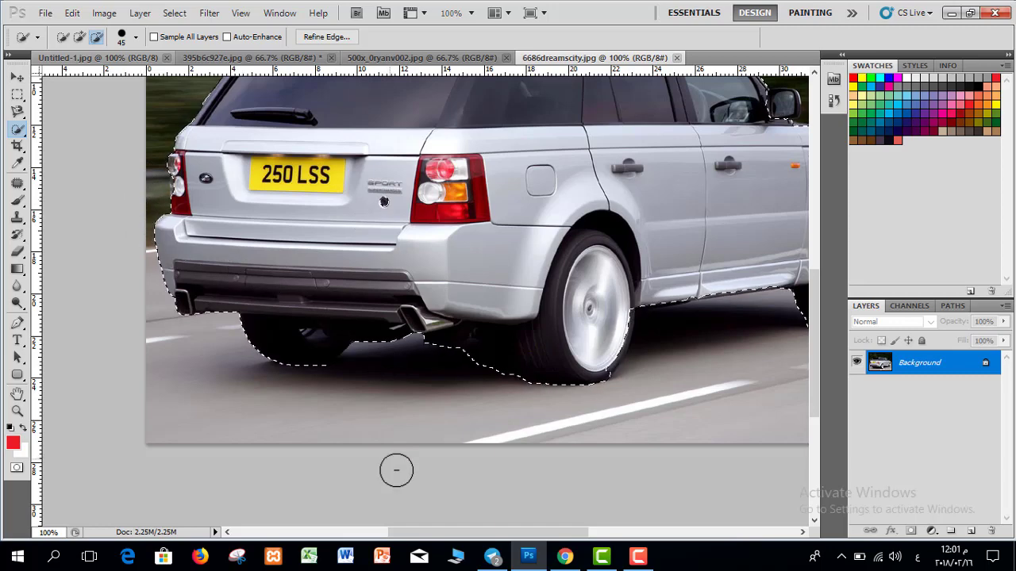
pyautogui.moveTo(442, 532); pyautogui.dragTo(506, 531)
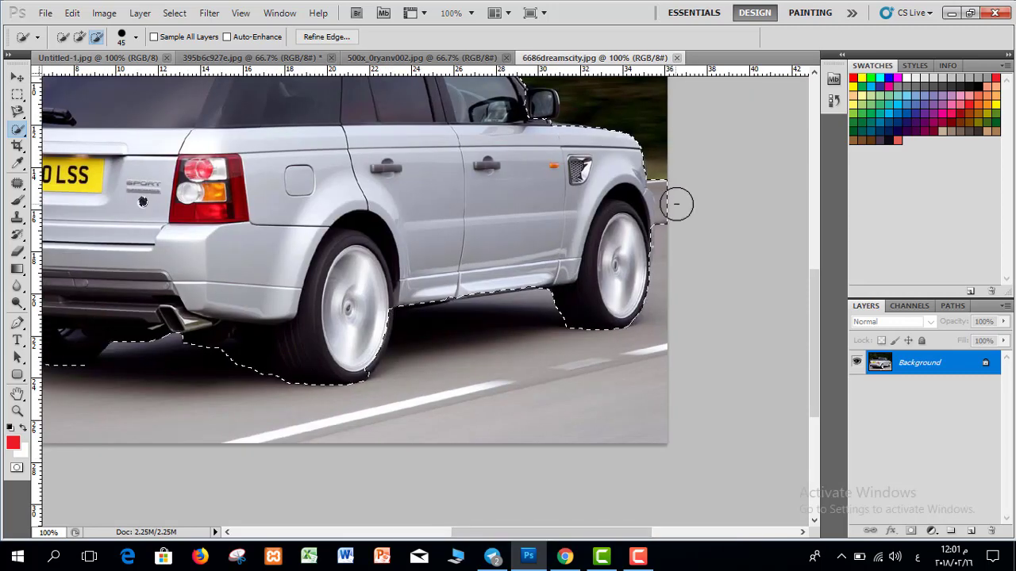
pyautogui.moveTo(673, 204)
pyautogui.mouseDown()
pyautogui.moveTo(673, 185)
pyautogui.moveTo(676, 211)
pyautogui.mouseUp()
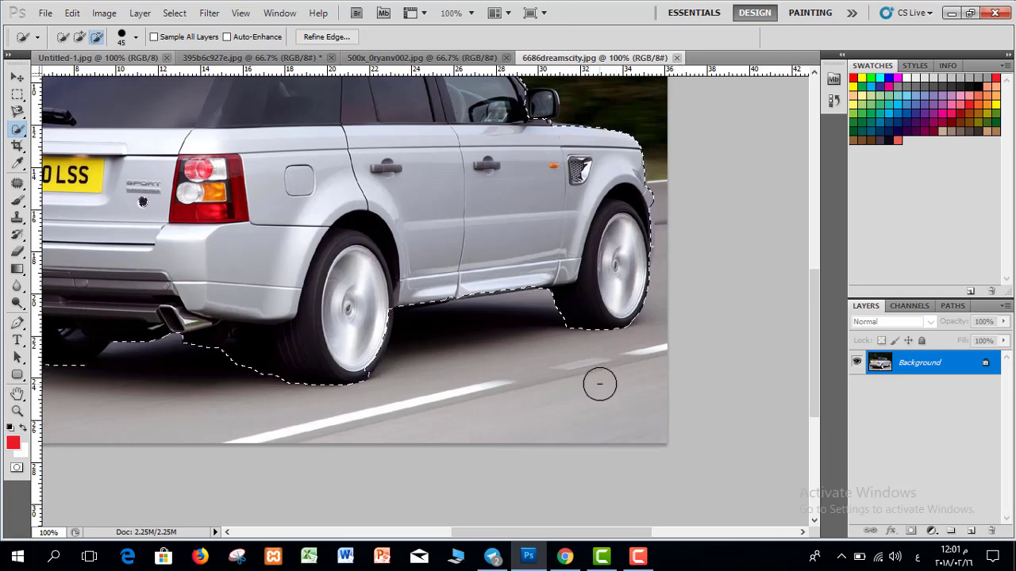
# Add the small round spot on the SUV's tailgate and the side mirror to the selection.
pyautogui.click(79, 37)
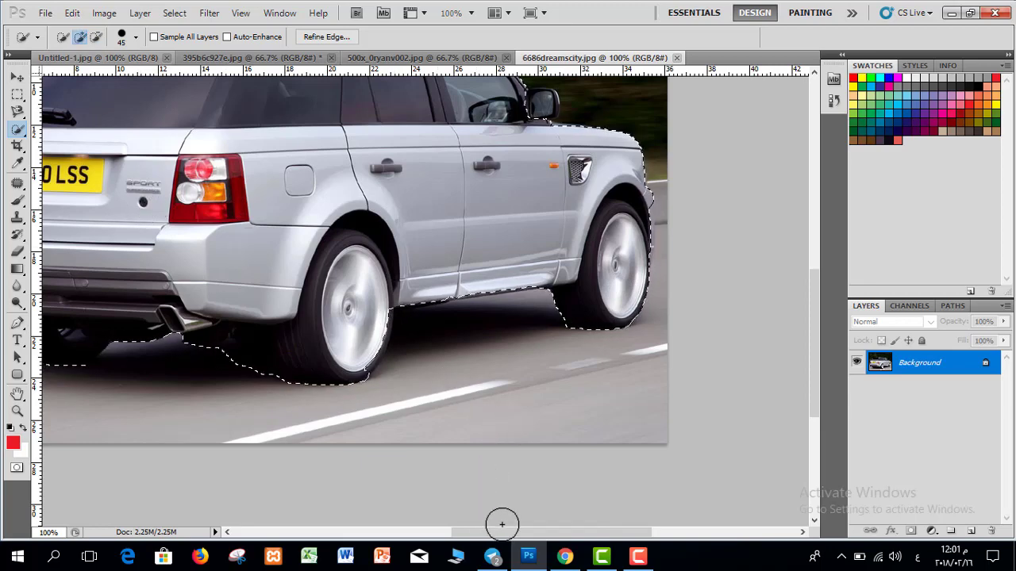
pyautogui.moveTo(507, 532); pyautogui.dragTo(465, 530)
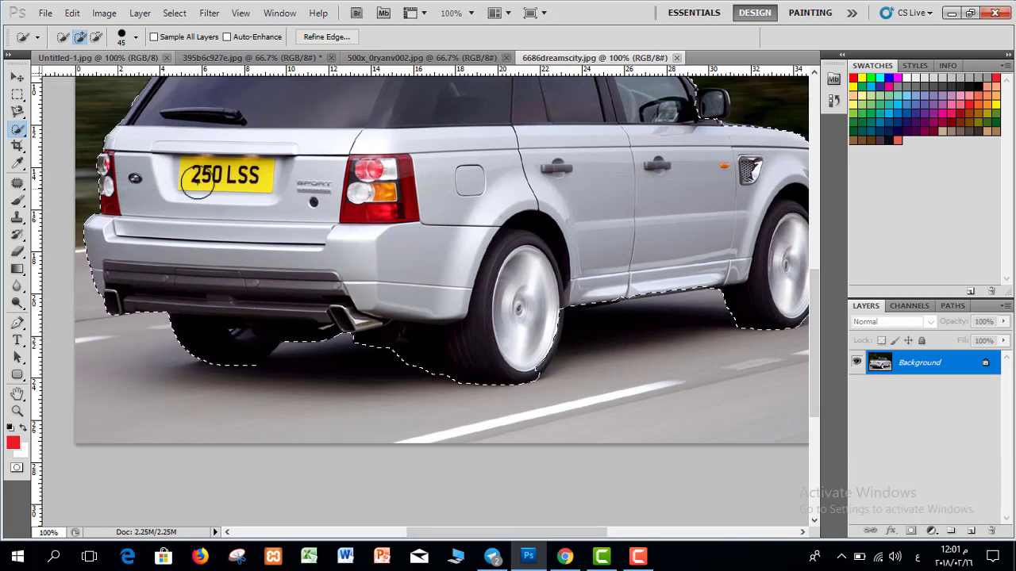
pyautogui.moveTo(810, 309); pyautogui.dragTo(811, 270)
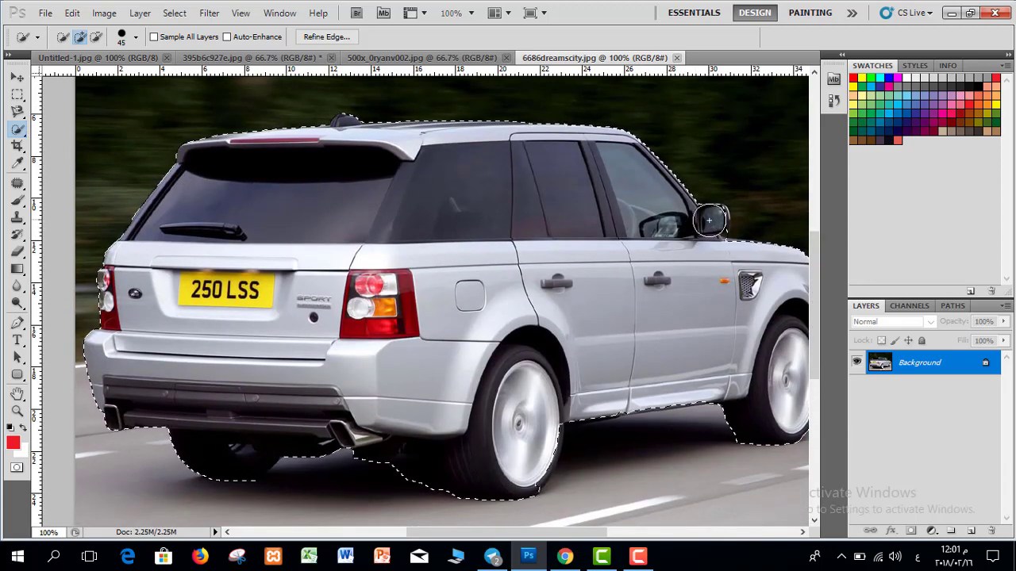
pyautogui.click(709, 221)
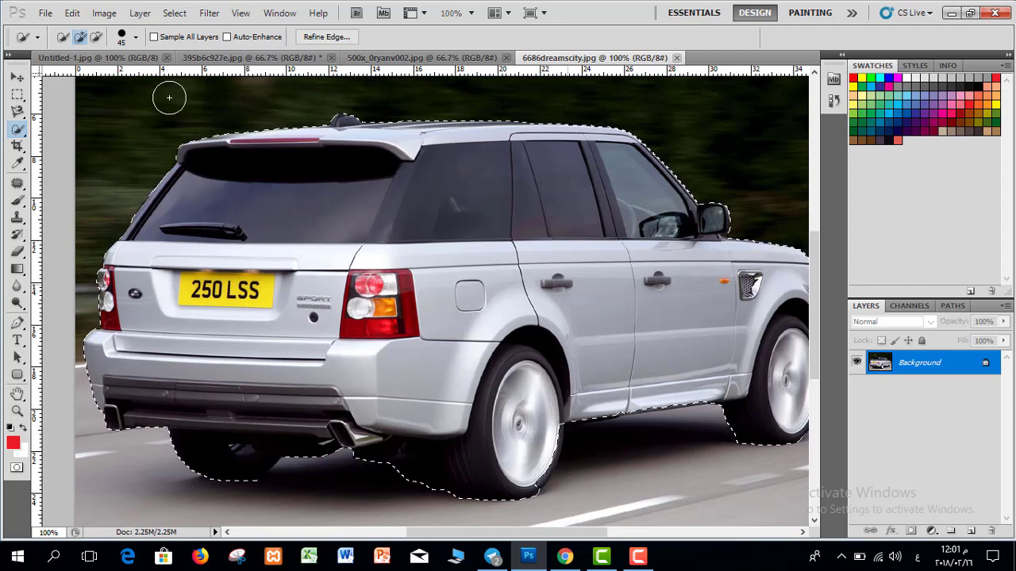
# Copy the selected SUV and switch to the Move tool.
pyautogui.click(71, 13)
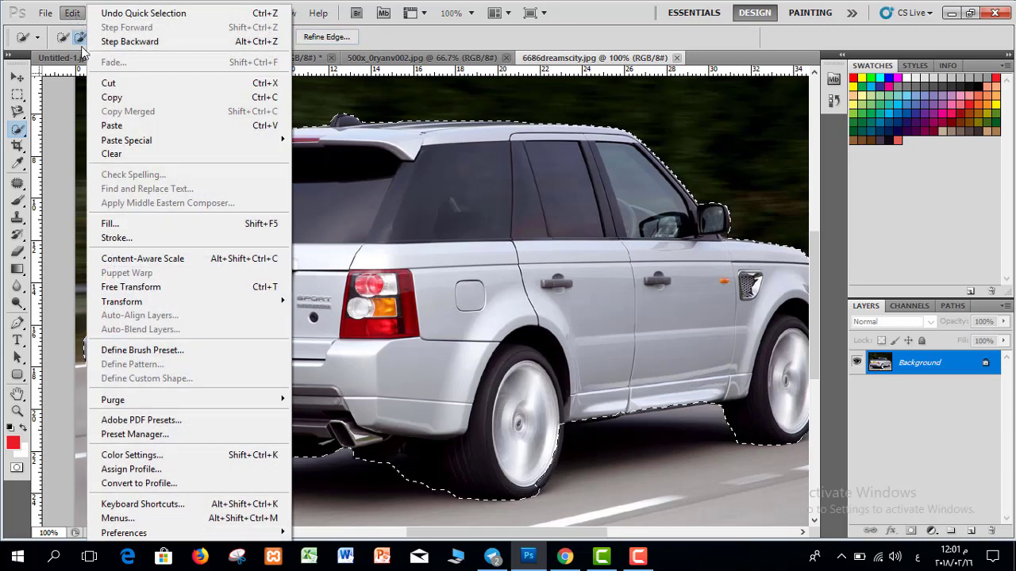
pyautogui.click(112, 96)
pyautogui.click(40, 14)
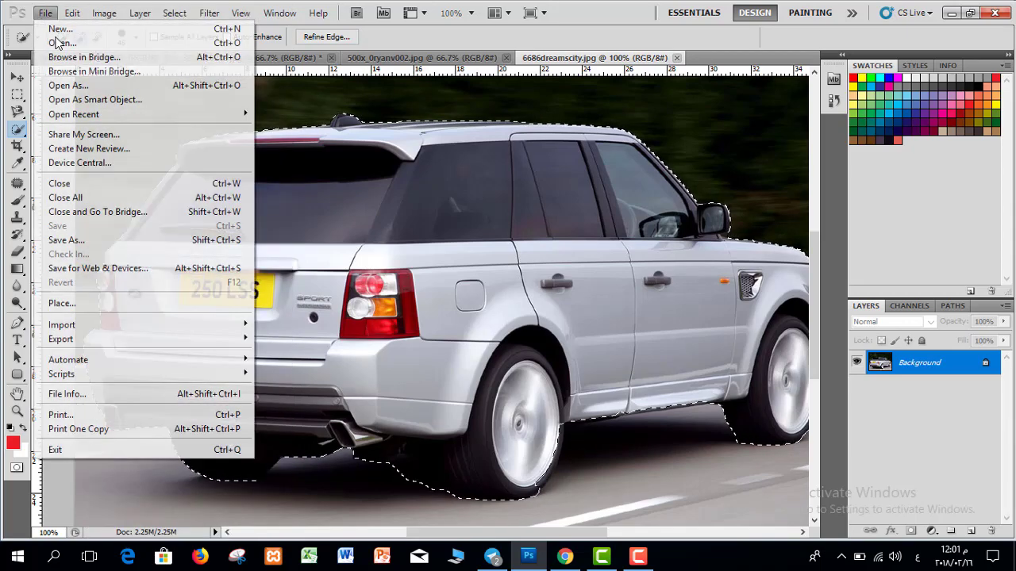
pyautogui.click(96, 45)
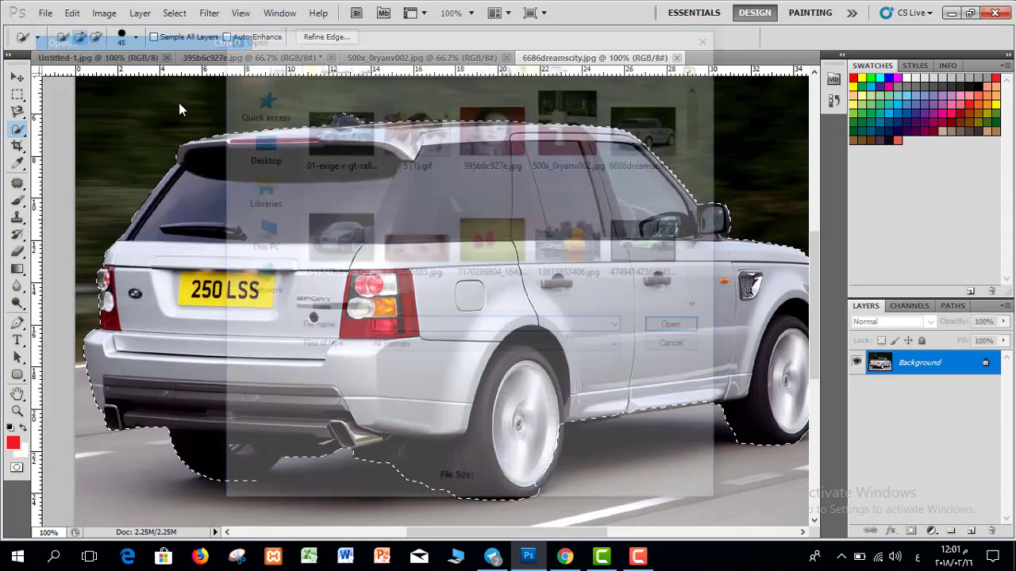
pyautogui.press('Escape')
pyautogui.press('v')
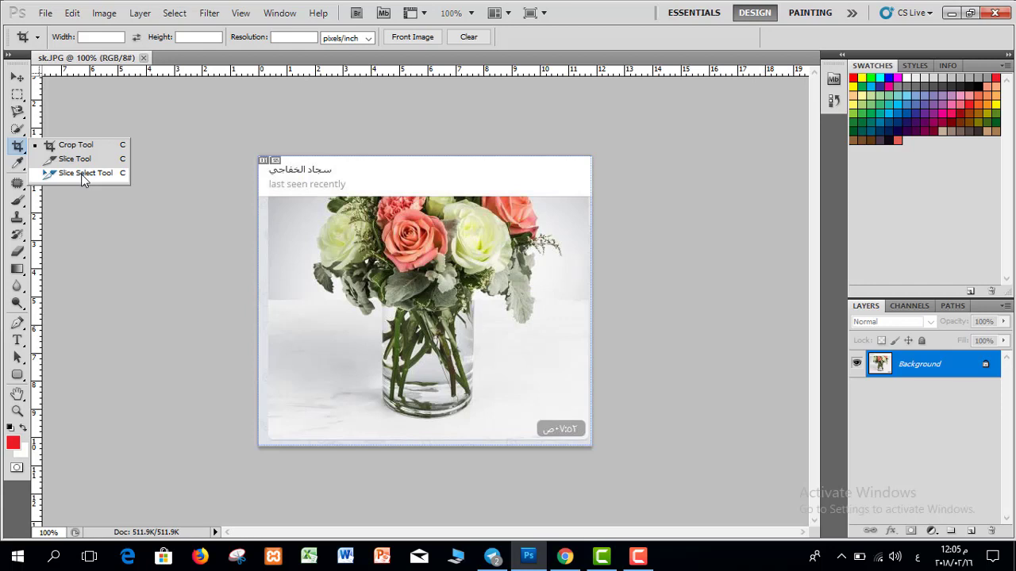
# Crop sk.JPG to the flower vase photo with the Crop tool, removing the text header and outer borders.
pyautogui.click(77, 148)
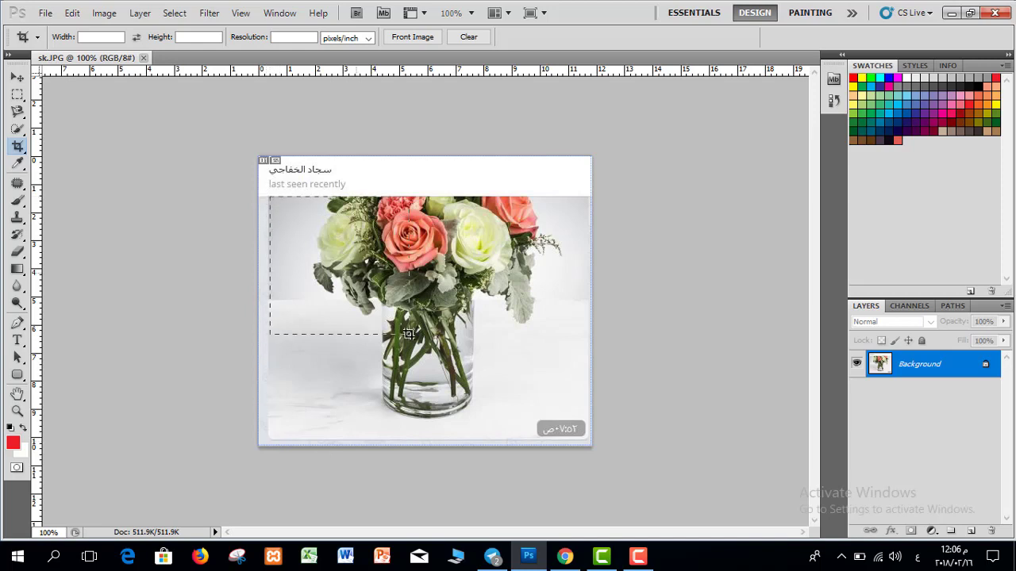
pyautogui.moveTo(408, 333); pyautogui.dragTo(585, 438)
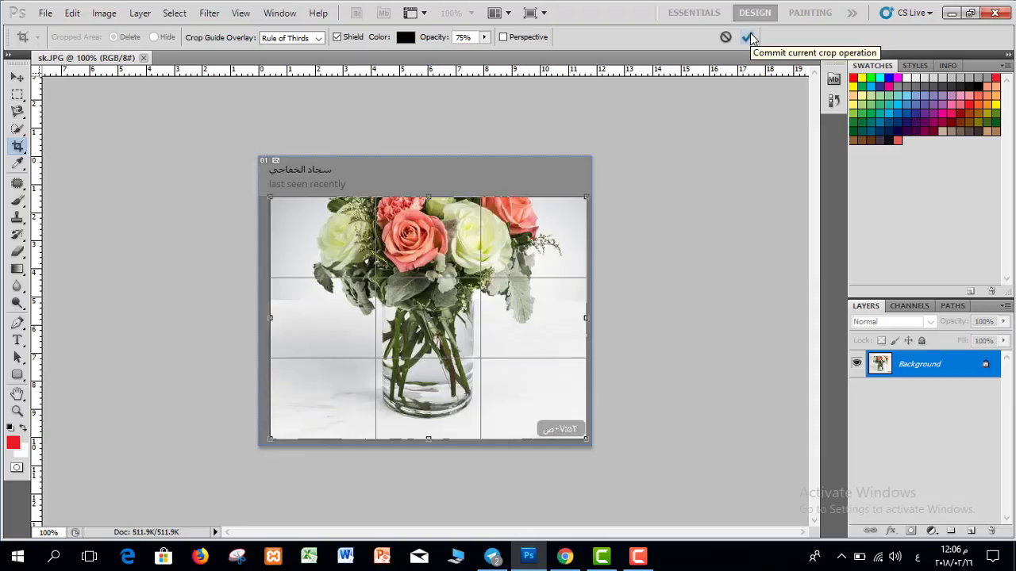
pyautogui.click(698, 75)
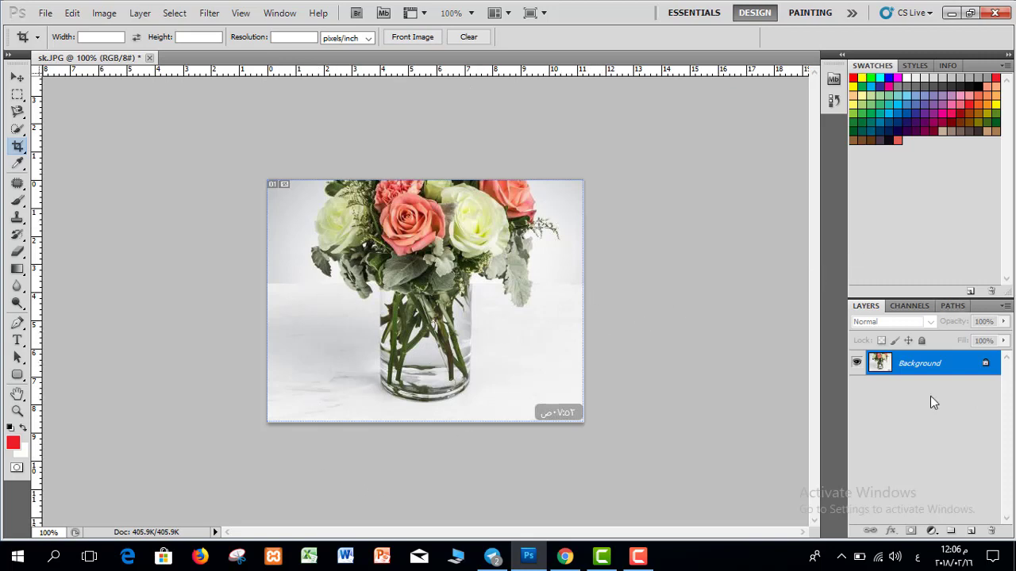
# Convert the locked Background to a regular layer and extend the canvas beyond all four sides of the flower photo with the Crop tool.
pyautogui.doubleClick(987, 367)
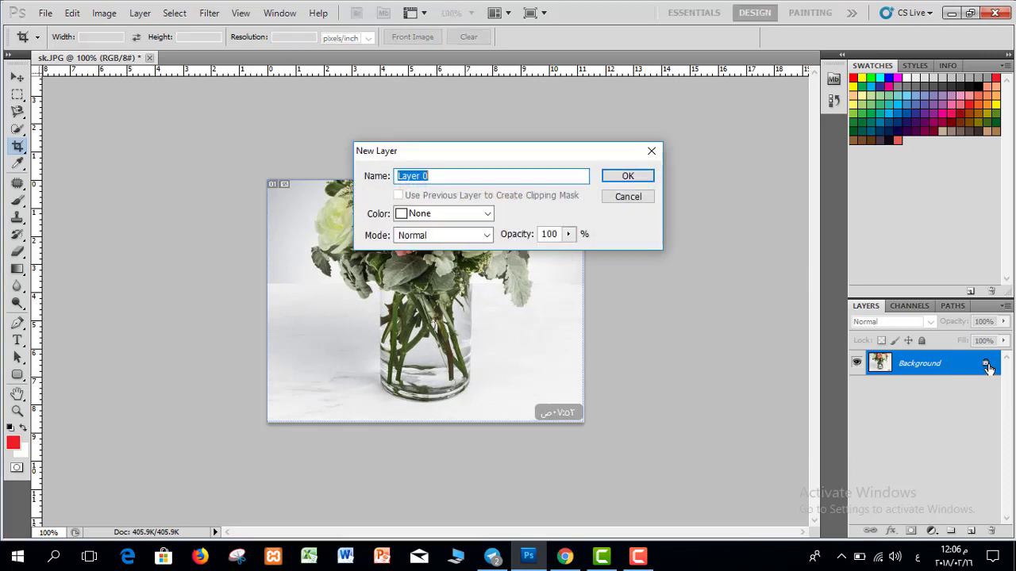
pyautogui.click(639, 179)
pyautogui.moveTo(258, 171); pyautogui.dragTo(614, 423)
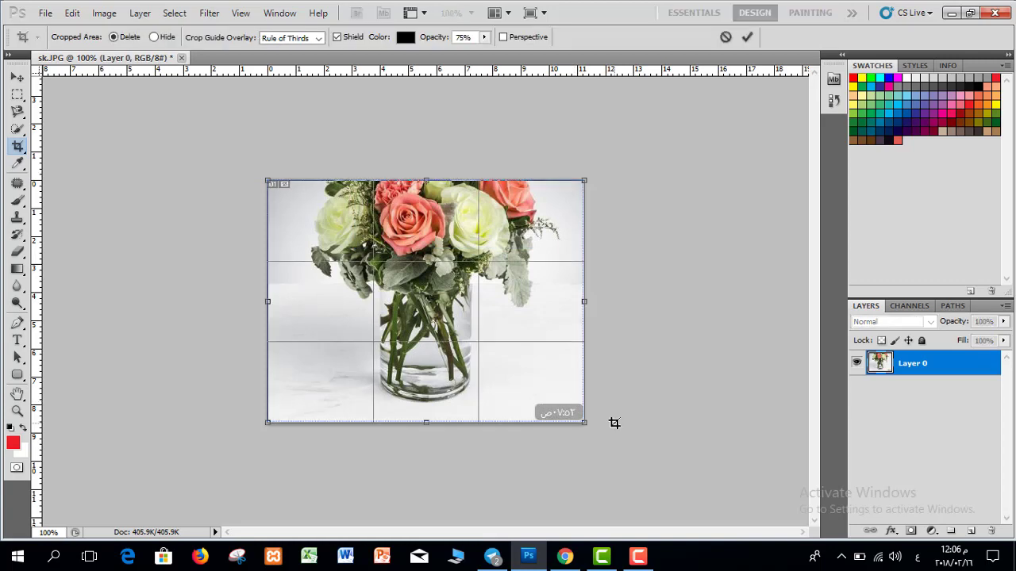
pyautogui.moveTo(426, 182); pyautogui.dragTo(421, 114)
pyautogui.moveTo(586, 269); pyautogui.dragTo(612, 267)
pyautogui.moveTo(267, 268); pyautogui.dragTo(240, 269)
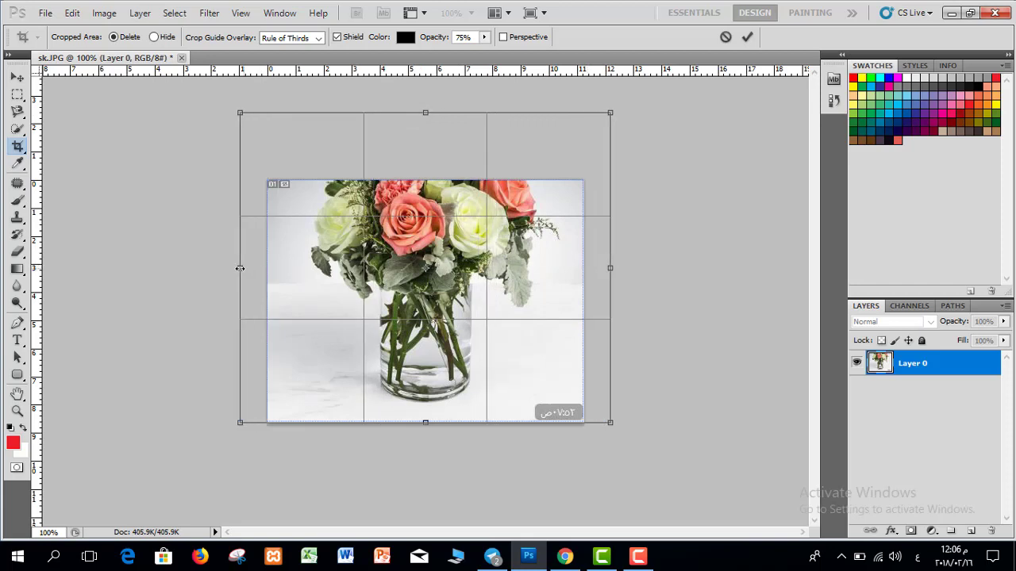
pyautogui.moveTo(425, 423); pyautogui.dragTo(427, 465)
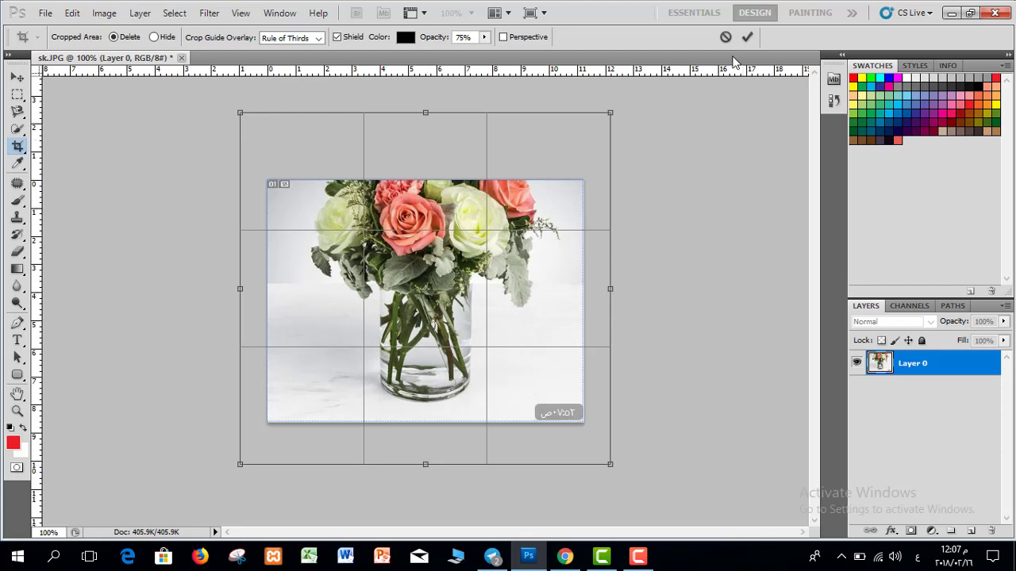
pyautogui.click(747, 37)
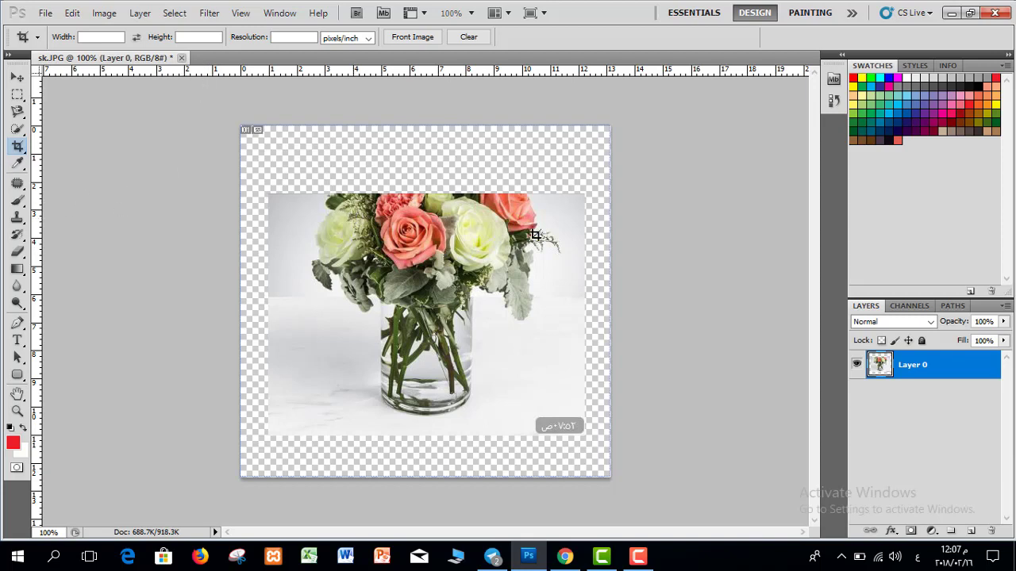
# Sample a yellow-green from the pale rose with the Eyedropper tool, and switch to the Brush tool.
pyautogui.moveTo(17, 164); pyautogui.dragTo(76, 165)
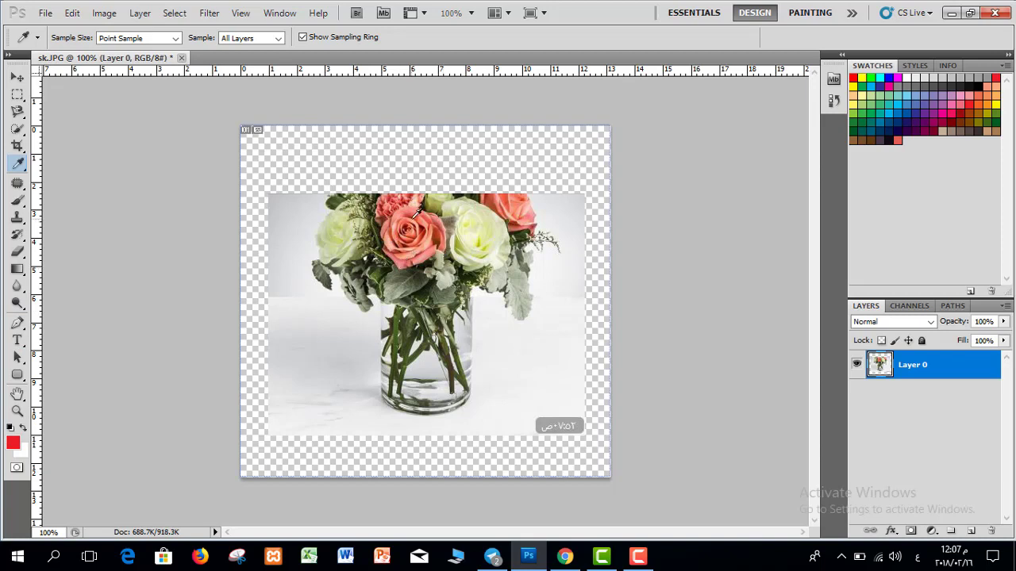
pyautogui.click(482, 241)
pyautogui.click(19, 202)
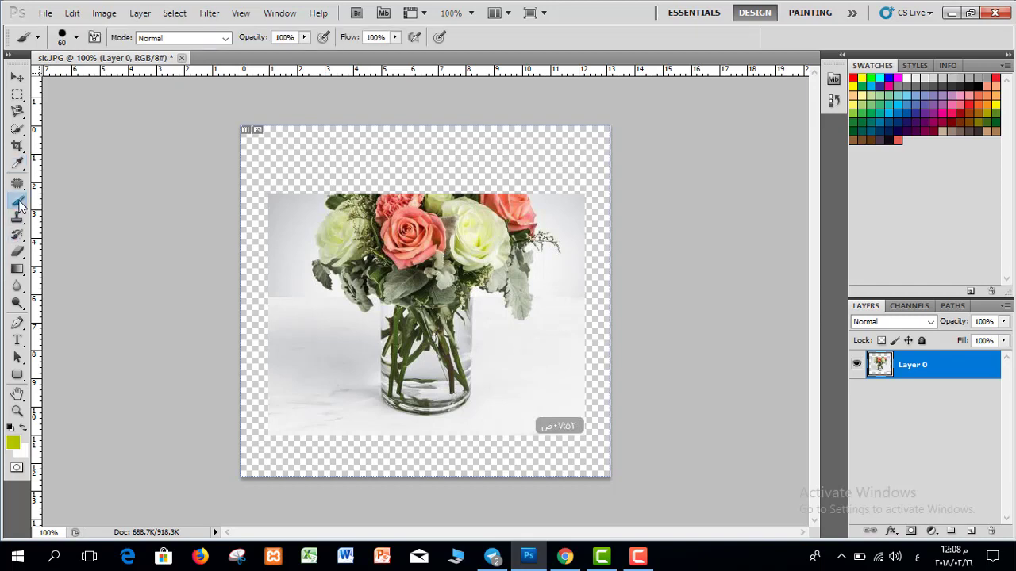
pyautogui.rightClick(19, 202)
pyautogui.click(79, 200)
# Sample colours from the roses, leaves and stems with the Eyedropper, ending with a light orange from the coral rose as the foreground colour.
pyautogui.click(17, 165)
pyautogui.click(59, 167)
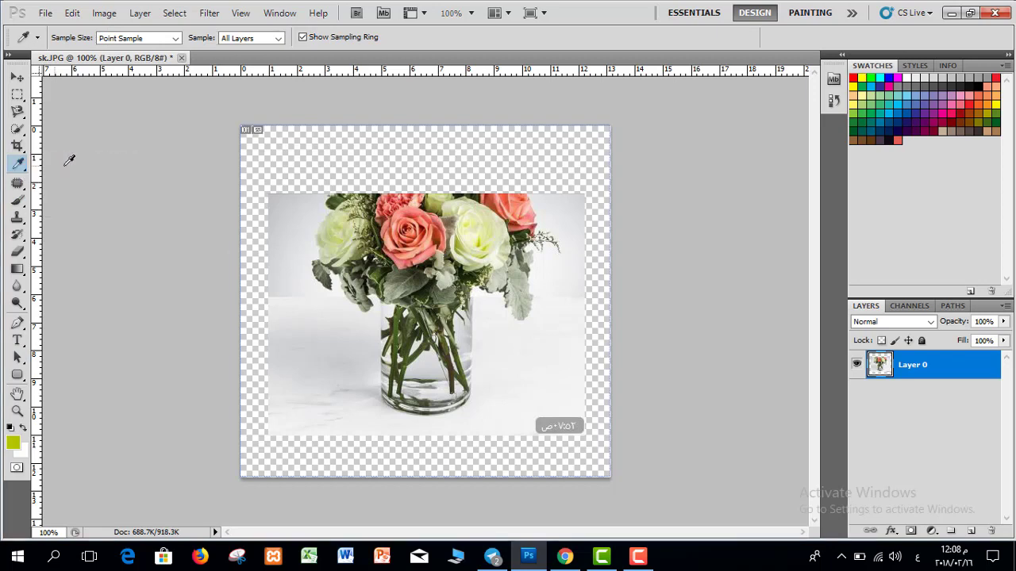
pyautogui.click(514, 208)
pyautogui.click(412, 215)
pyautogui.click(396, 325)
pyautogui.click(503, 341)
pyautogui.click(513, 230)
pyautogui.click(436, 206)
pyautogui.click(396, 202)
pyautogui.click(408, 229)
pyautogui.click(347, 222)
pyautogui.click(417, 239)
pyautogui.click(403, 256)
# Place a Color Sampler point on the coral rose.
pyautogui.moveTo(17, 164); pyautogui.dragTo(80, 177)
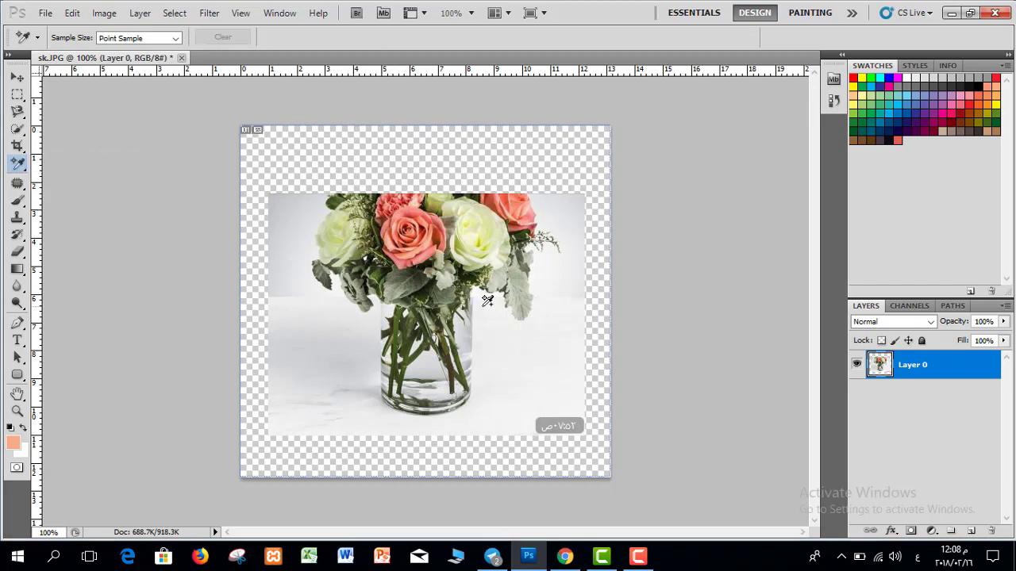
pyautogui.click(399, 252)
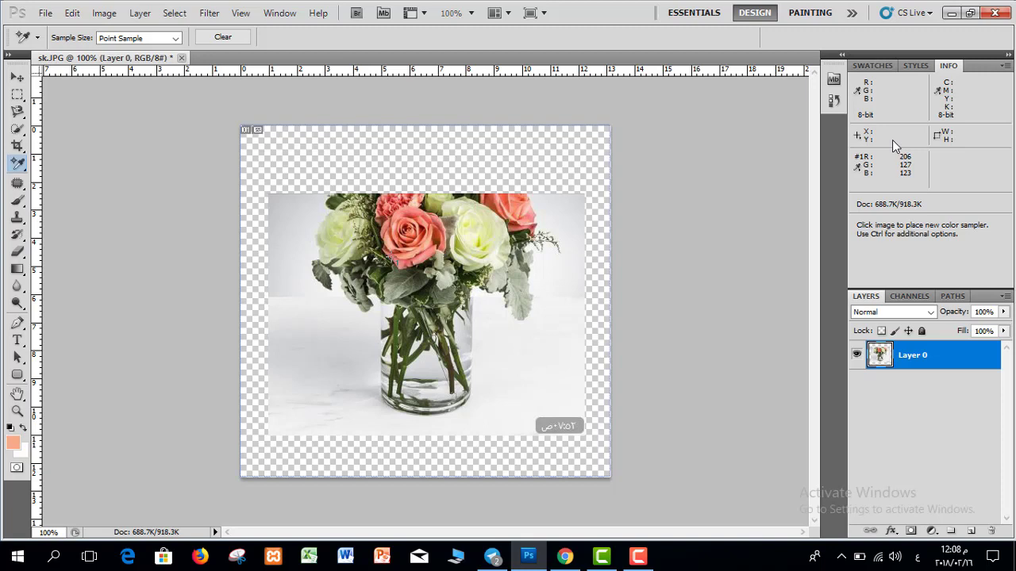
# Measure the horizontal distance from the photo's left part into the vase and the vase's width with the Ruler tool.
pyautogui.hotkey('shift', 'i')
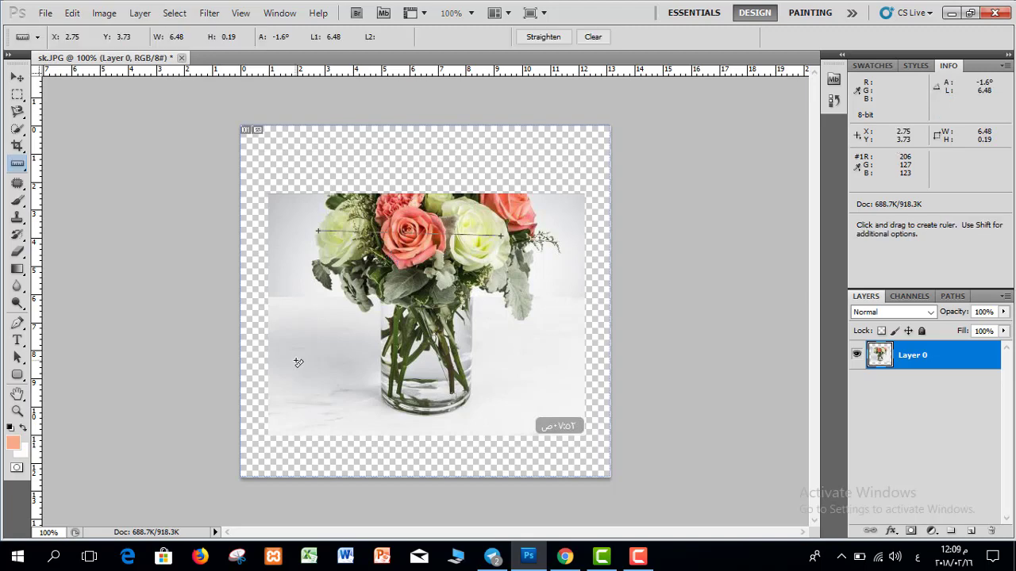
pyautogui.moveTo(296, 360); pyautogui.dragTo(445, 359)
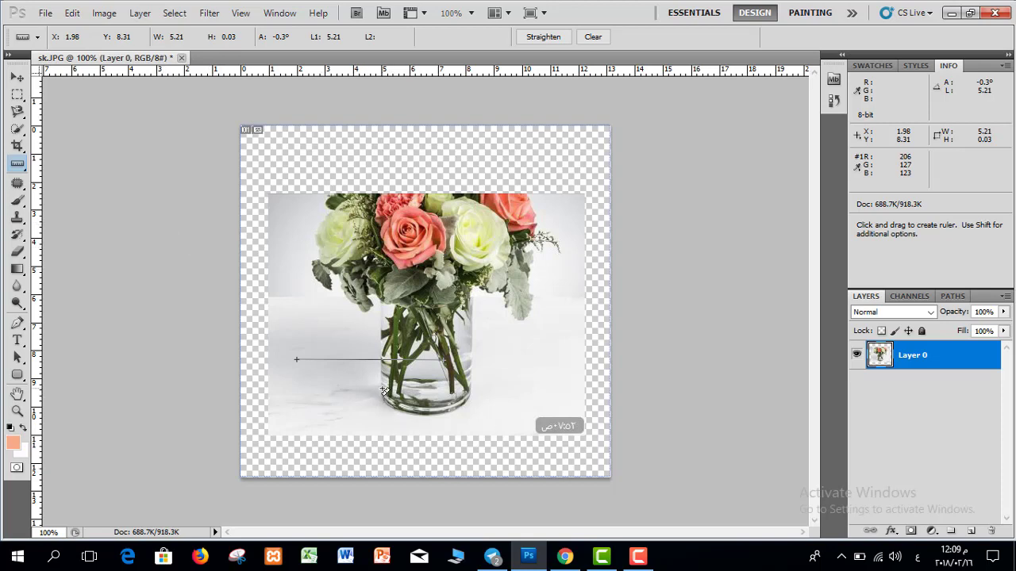
pyautogui.moveTo(385, 388); pyautogui.dragTo(470, 392)
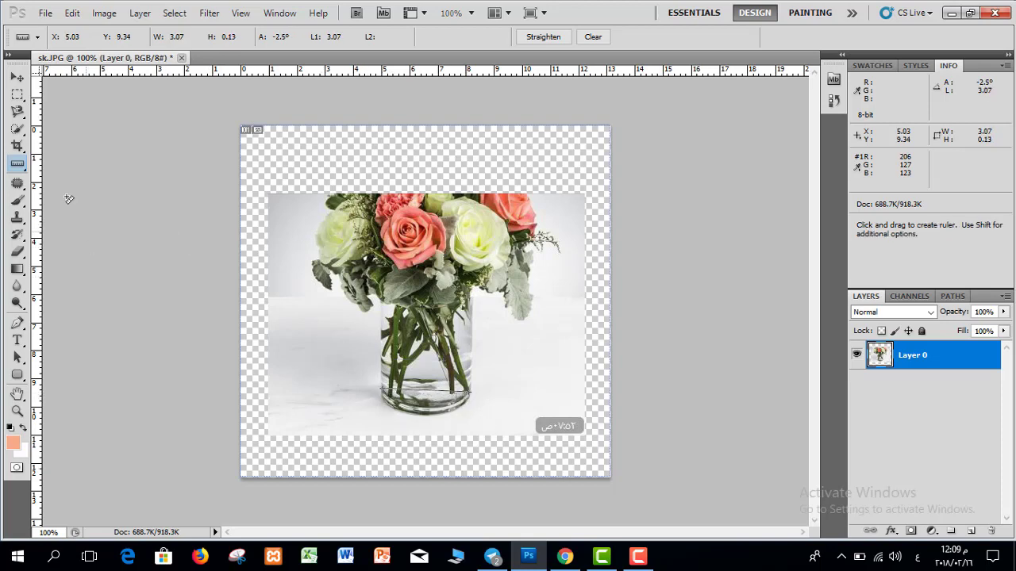
# Add three notes with short Arabic text using the Note tool, one beside the vase and two above the photo.
pyautogui.rightClick(17, 167)
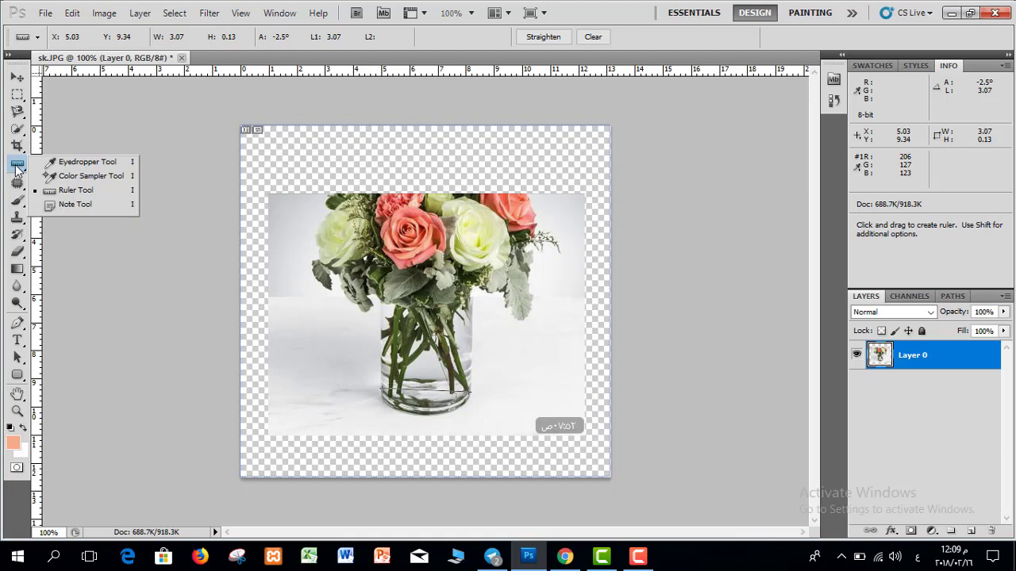
pyautogui.click(58, 203)
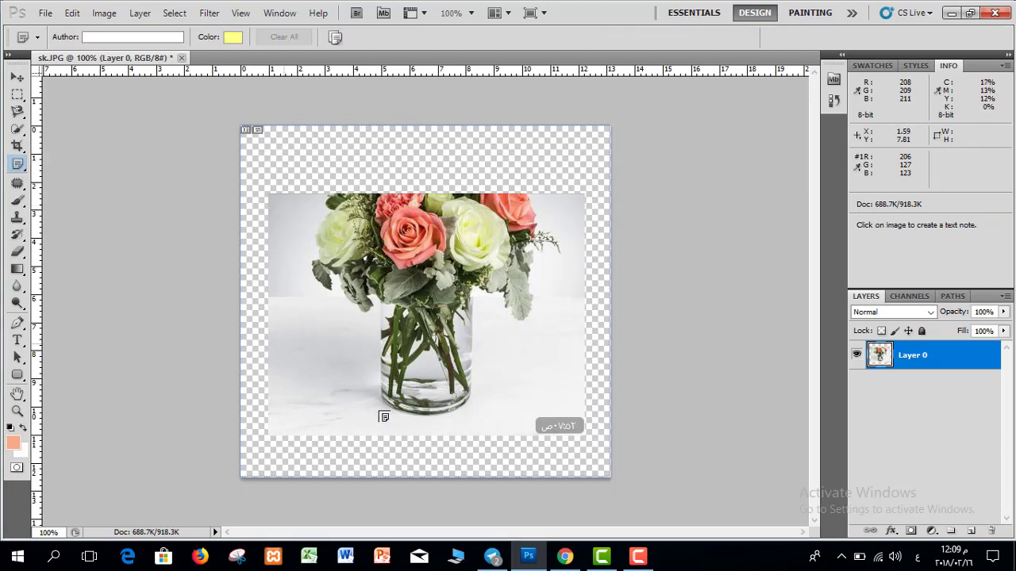
pyautogui.click(287, 348)
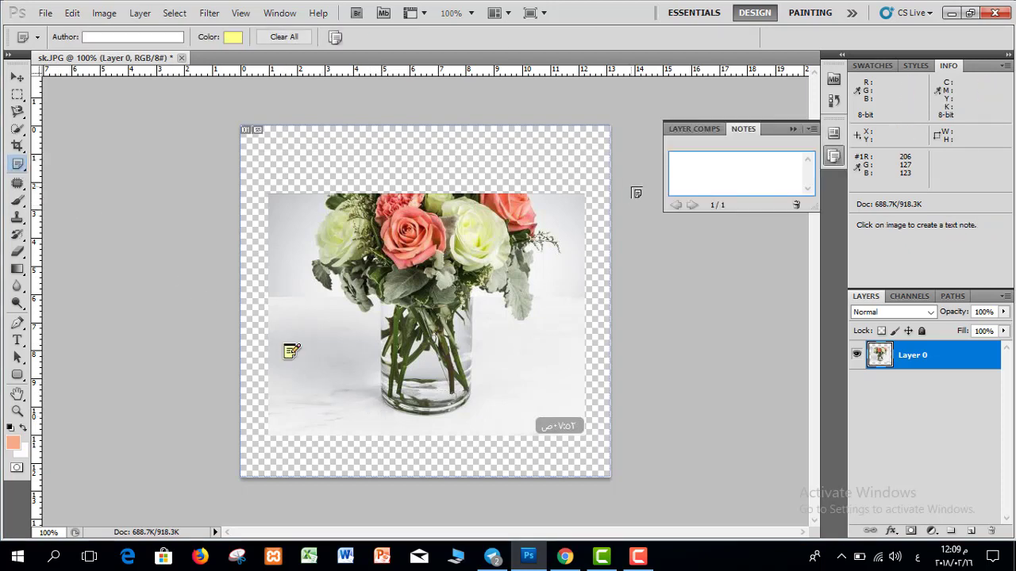
pyautogui.write('سب لهختلخحهختقال رهختلرهخ')
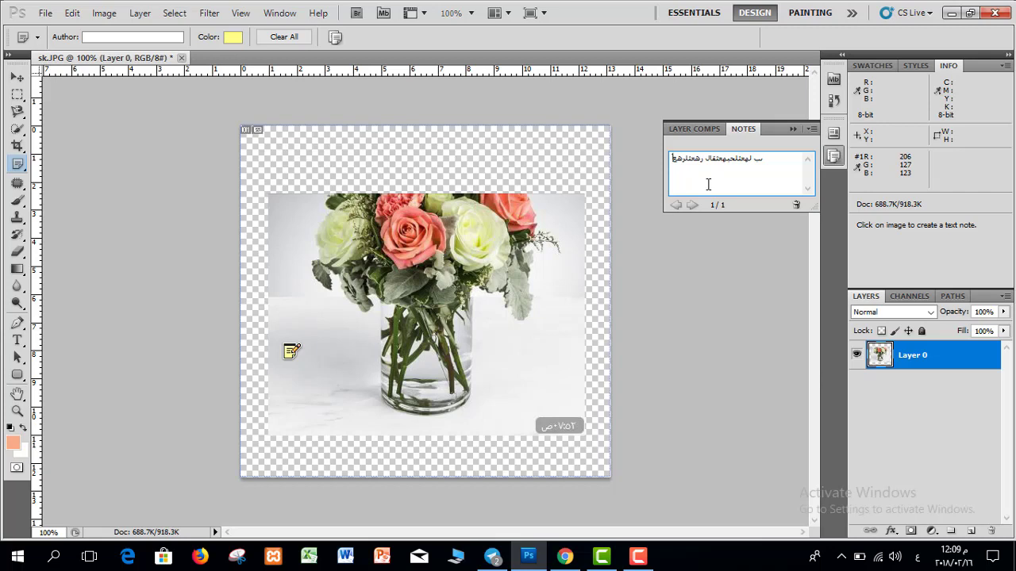
pyautogui.click(341, 172)
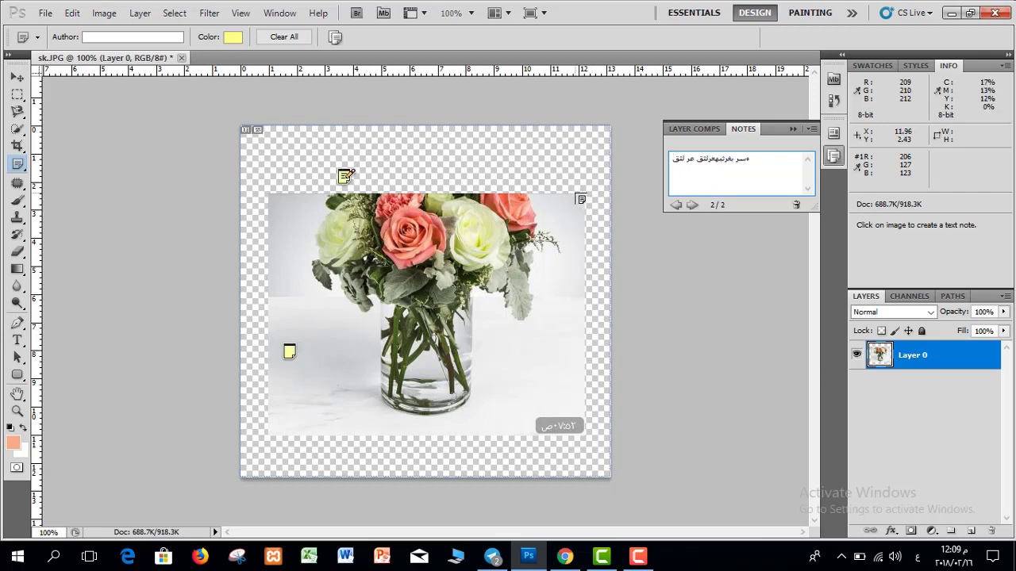
pyautogui.click(512, 170)
pyautogui.write('سءتاب ثيغلتقفهالرتقهعلب')
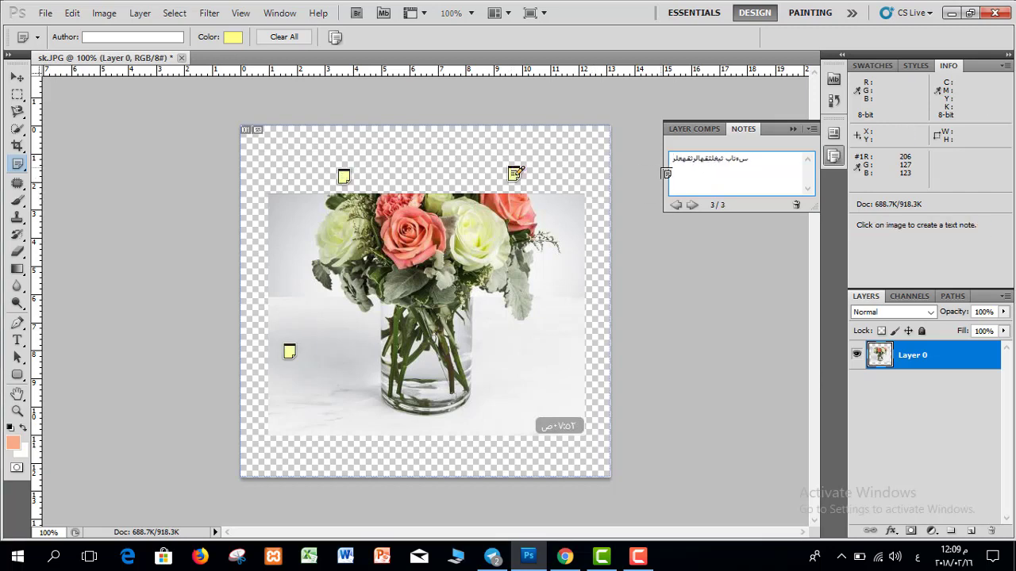
# Reopen the notes beside the vase and above the photo to read them, and delete all notes.
pyautogui.click(16, 78)
pyautogui.click(290, 352)
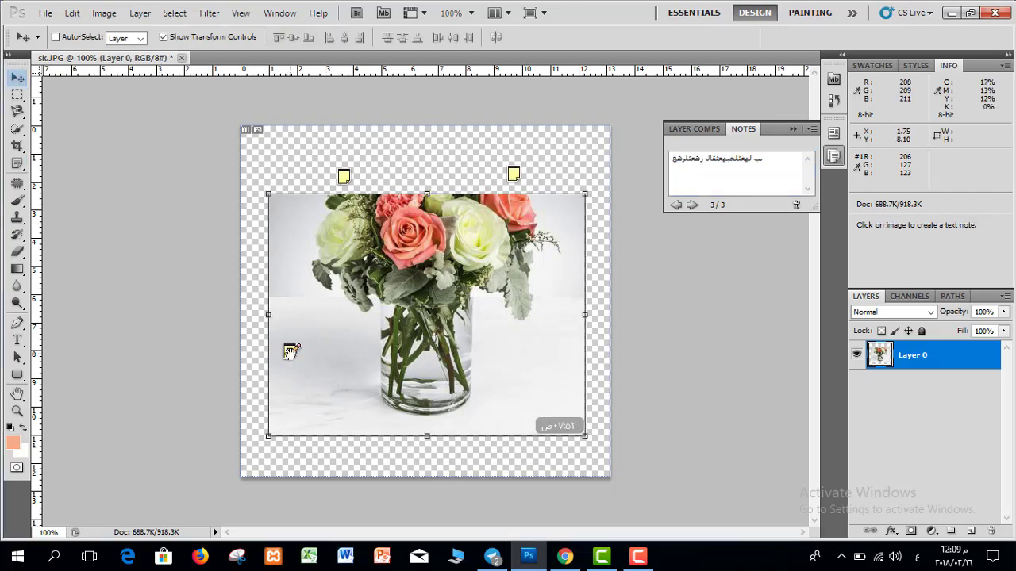
pyautogui.doubleClick(290, 352)
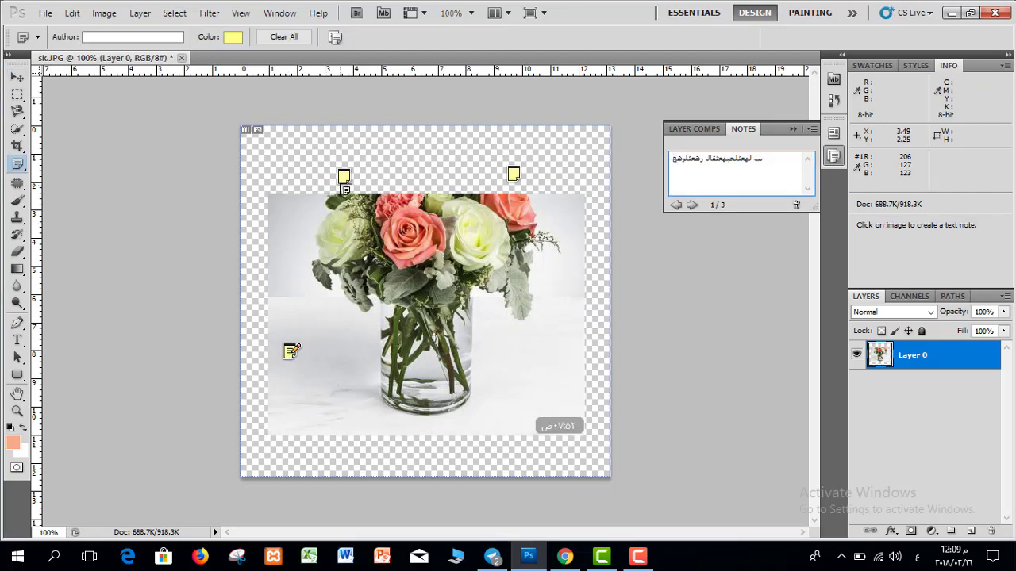
pyautogui.click(514, 173)
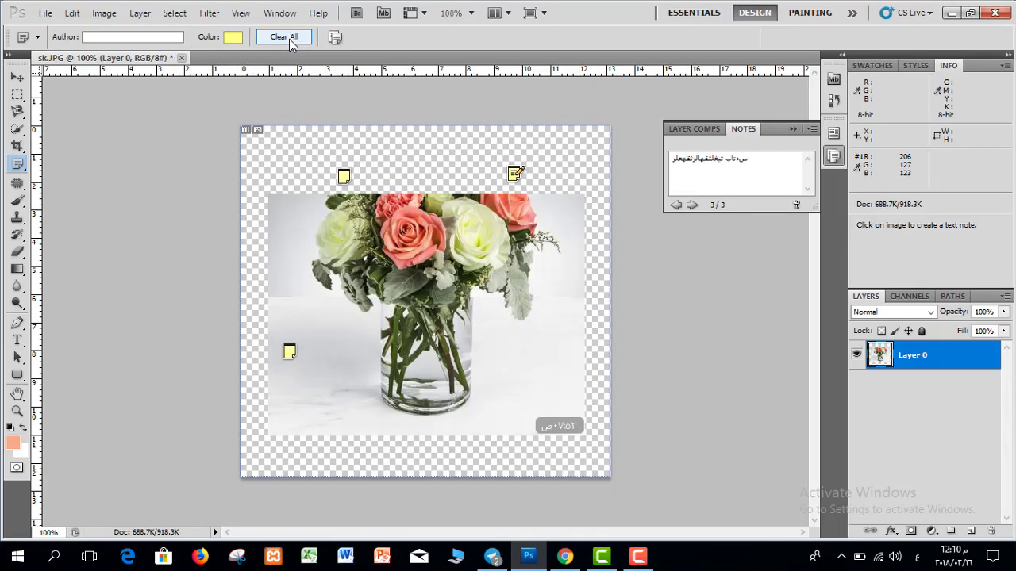
pyautogui.click(291, 43)
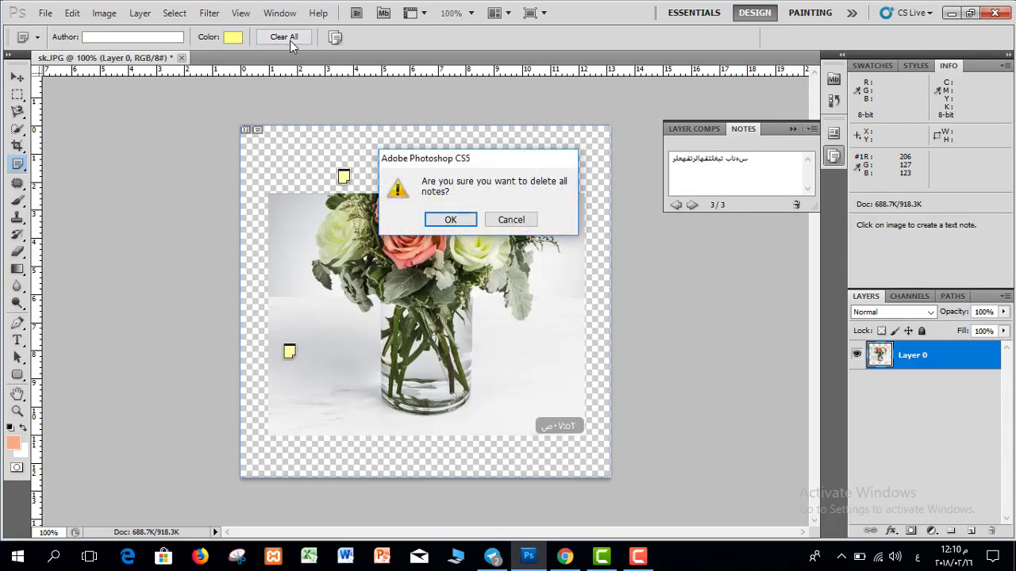
pyautogui.click(468, 216)
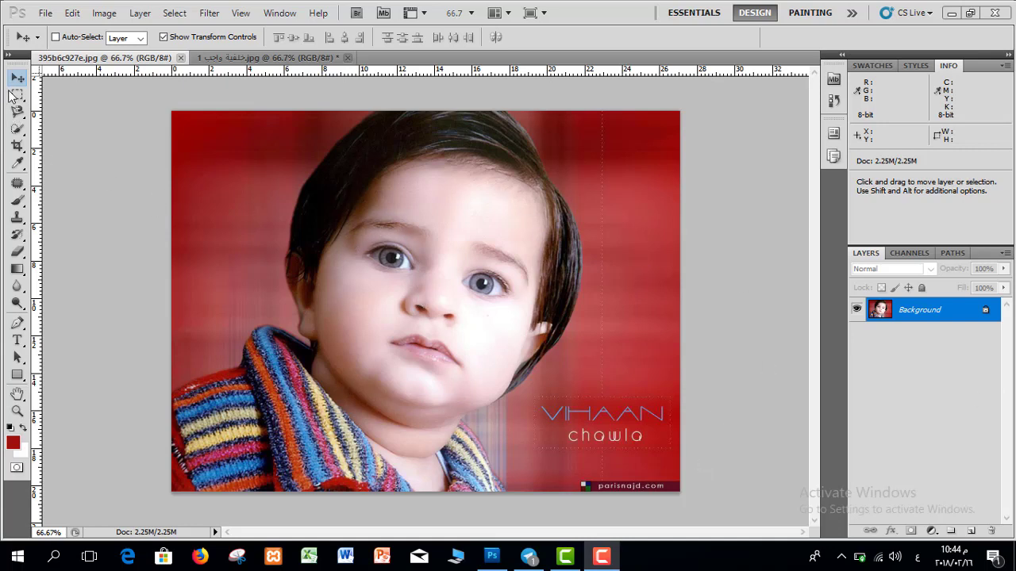
# Select the child's head, neck and striped jacket in 395b6c927e.jpg with the Quick Selection tool at brush size 125.
pyautogui.click(17, 129)
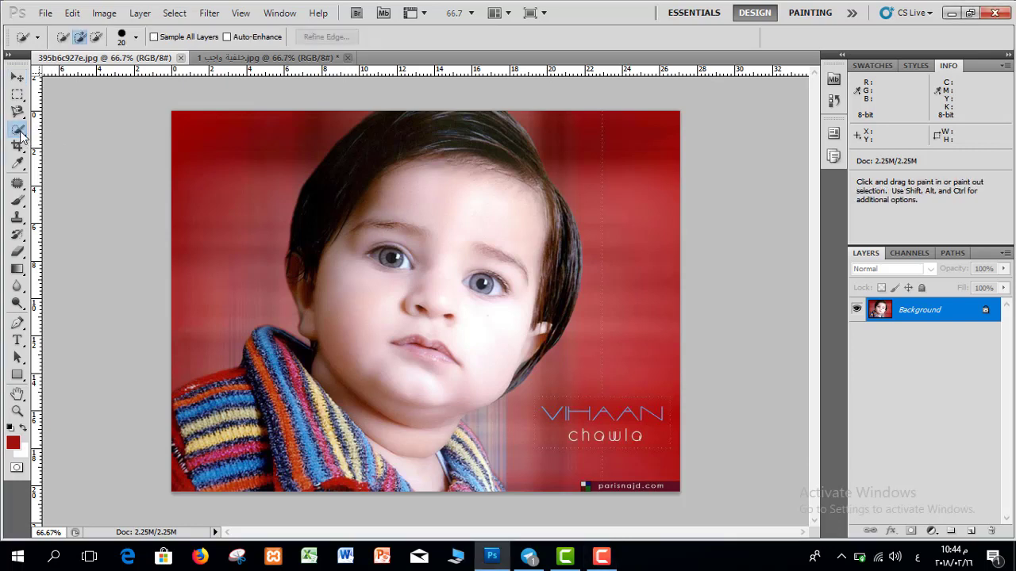
pyautogui.rightClick(18, 130)
pyautogui.click(79, 127)
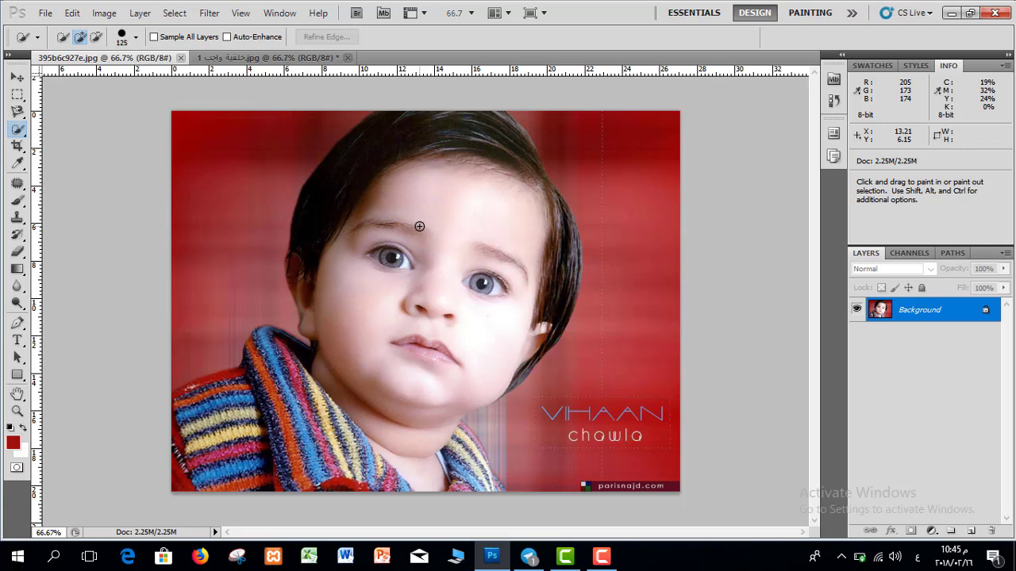
pyautogui.click(435, 171)
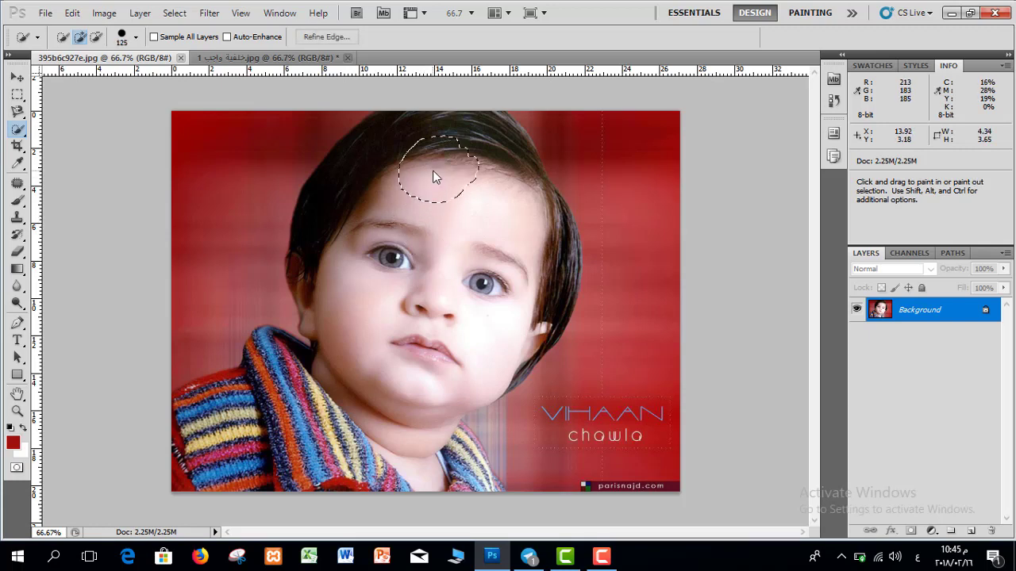
pyautogui.moveTo(435, 177)
pyautogui.mouseDown()
pyautogui.moveTo(406, 168)
pyautogui.moveTo(477, 160)
pyautogui.moveTo(314, 248)
pyautogui.moveTo(349, 212)
pyautogui.moveTo(343, 268)
pyautogui.moveTo(329, 275)
pyautogui.moveTo(362, 313)
pyautogui.moveTo(523, 278)
pyautogui.moveTo(545, 237)
pyautogui.moveTo(545, 269)
pyautogui.mouseUp()
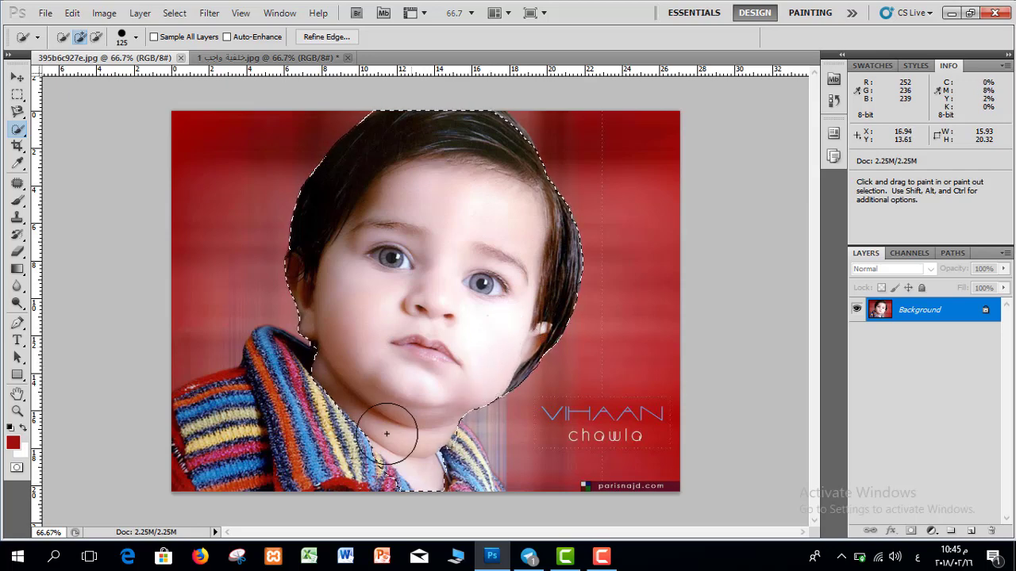
pyautogui.moveTo(386, 434)
pyautogui.mouseDown()
pyautogui.moveTo(301, 428)
pyautogui.moveTo(290, 382)
pyautogui.moveTo(285, 428)
pyautogui.moveTo(270, 412)
pyautogui.moveTo(213, 436)
pyautogui.moveTo(216, 449)
pyautogui.moveTo(230, 407)
pyautogui.mouseUp()
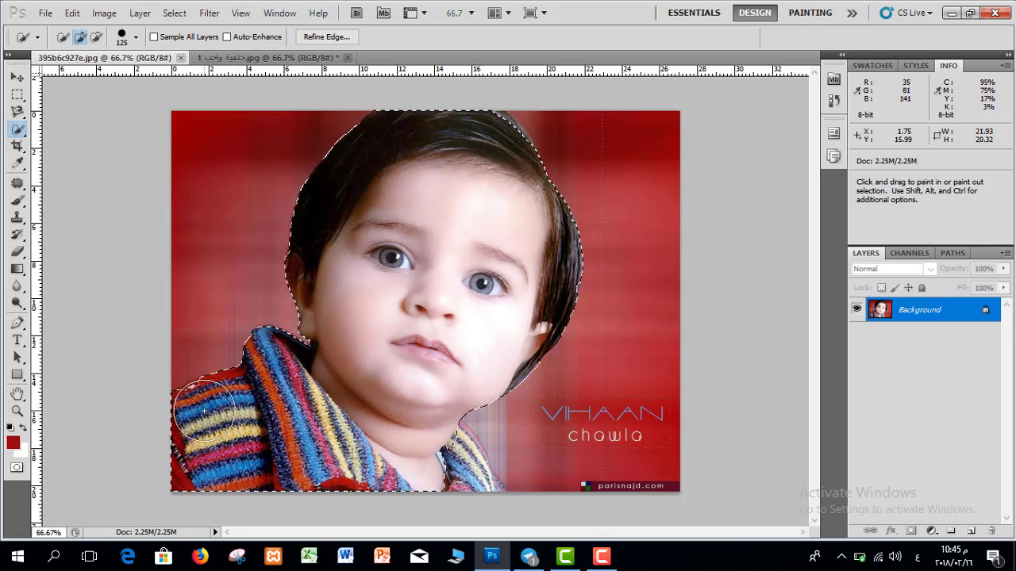
pyautogui.click(450, 454)
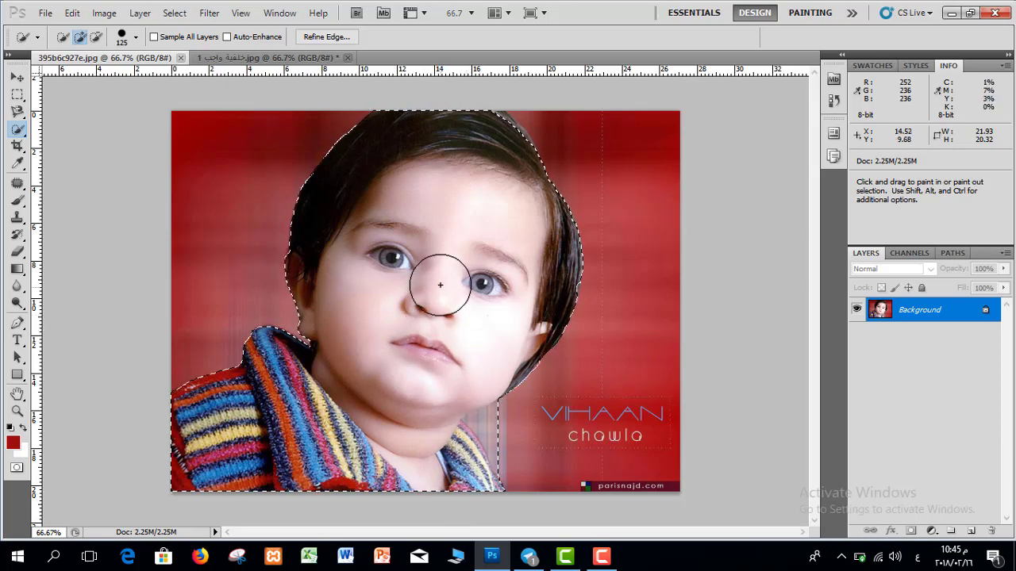
# Reduce the brush to size 25, subtract the background beside the jacket collar, and touch up the selection in add mode along the hair.
pyautogui.press('[')
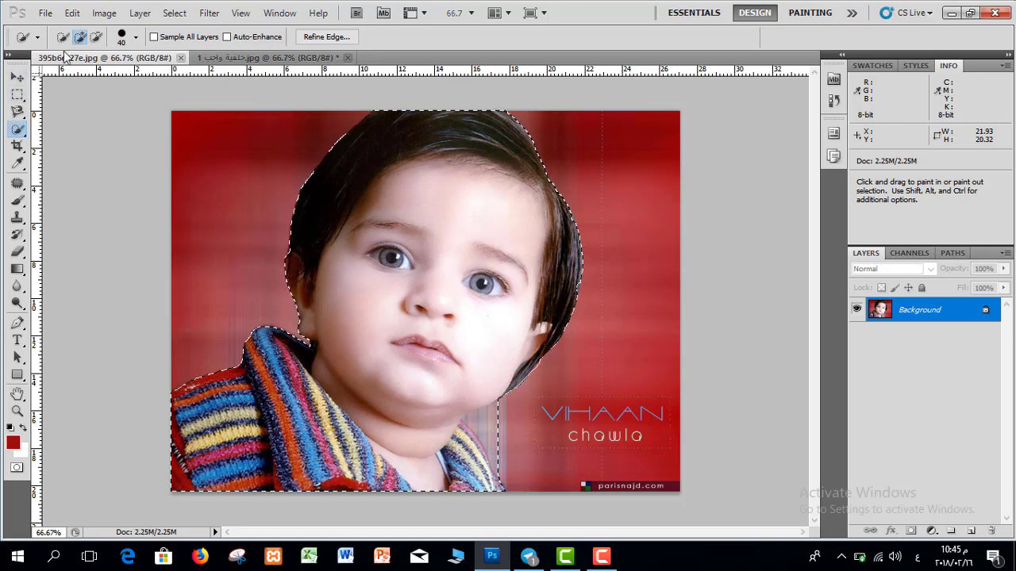
pyautogui.click(98, 38)
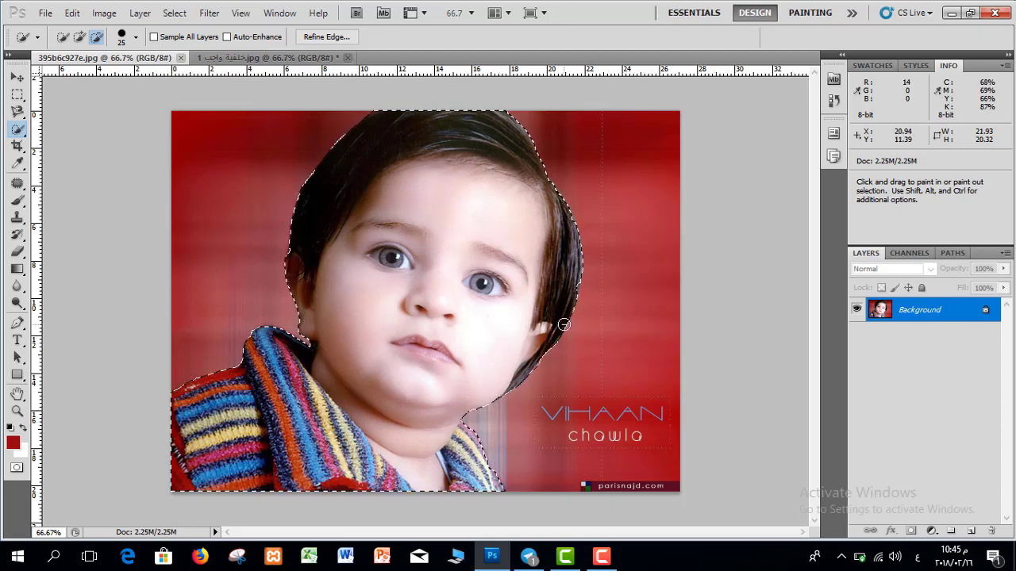
pyautogui.click(79, 36)
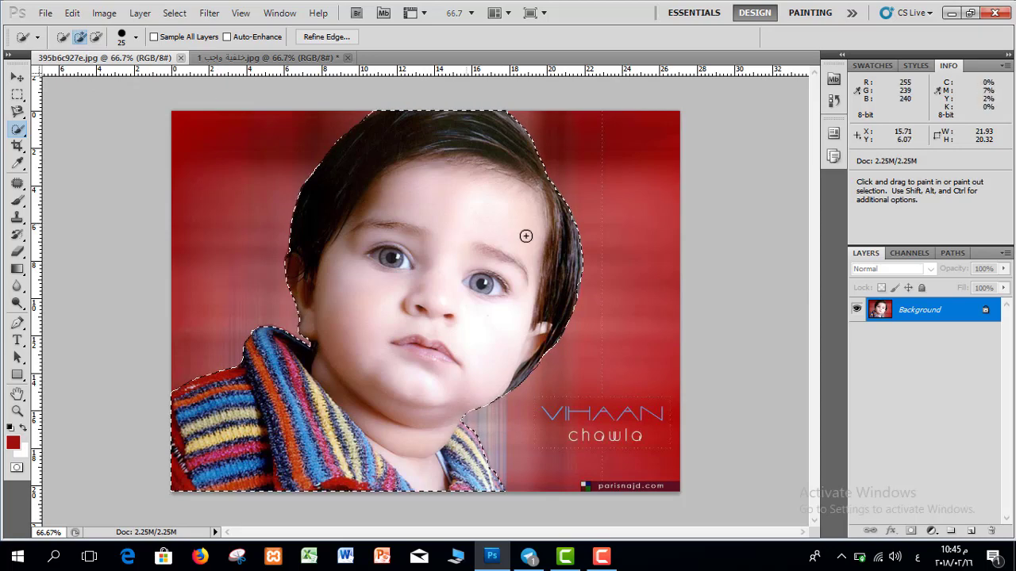
pyautogui.moveTo(574, 290); pyautogui.dragTo(556, 294)
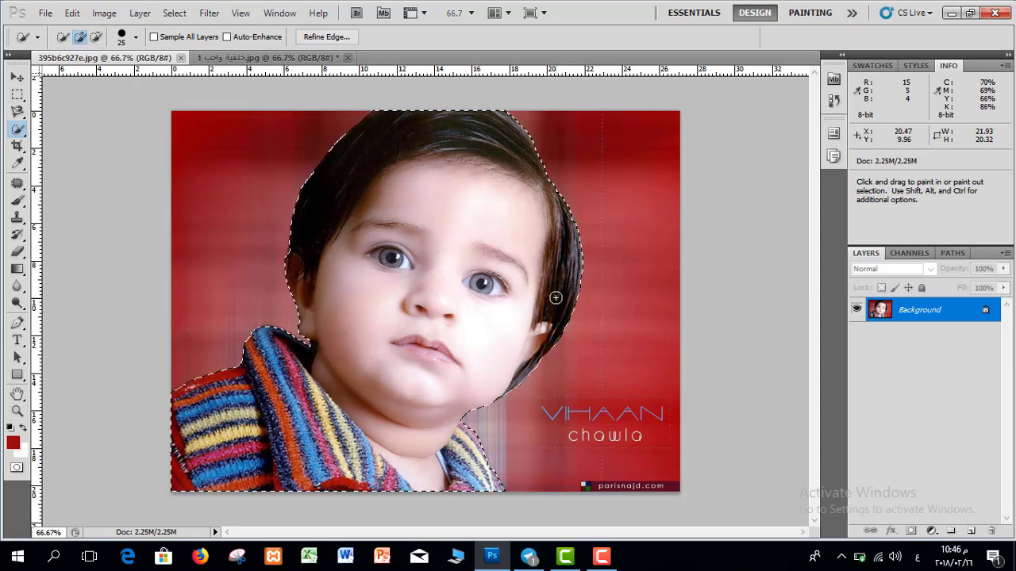
pyautogui.click(227, 111)
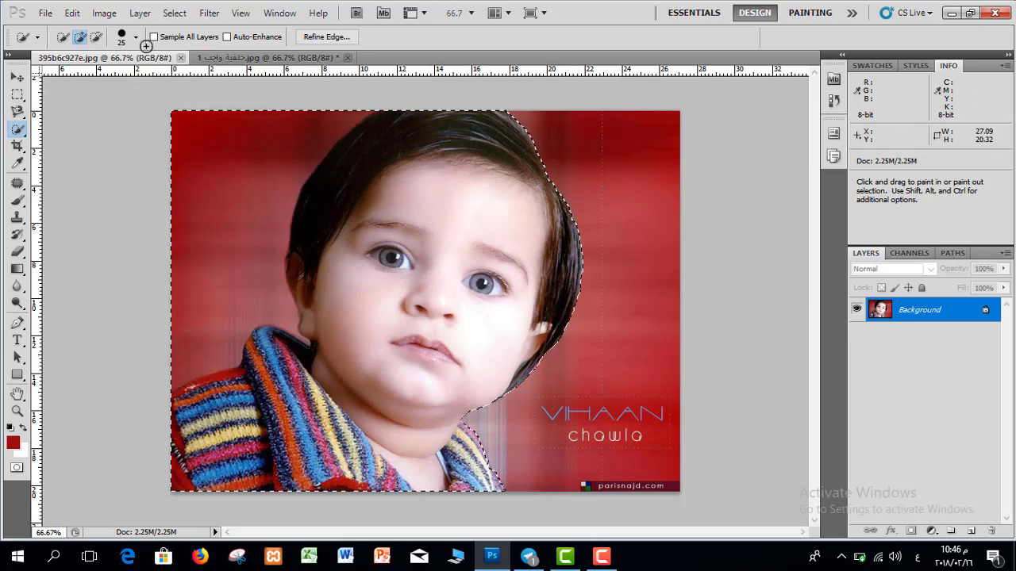
# Copy the selected child into the red background image خلفية واجب 1.jpg and move the cutout flush with the canvas's left edge.
pyautogui.click(73, 12)
pyautogui.click(146, 101)
pyautogui.click(242, 58)
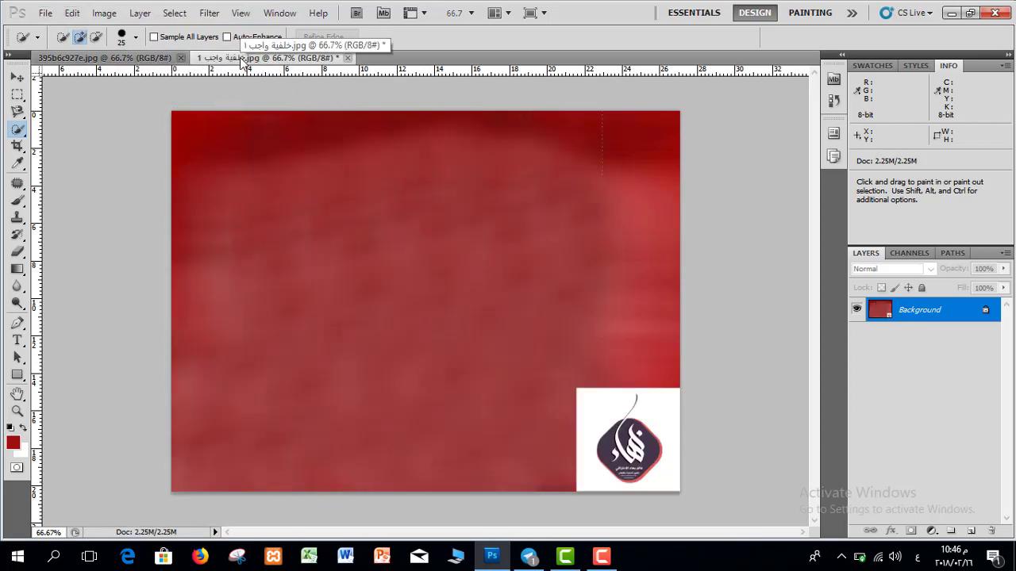
pyautogui.click(72, 13)
pyautogui.click(119, 125)
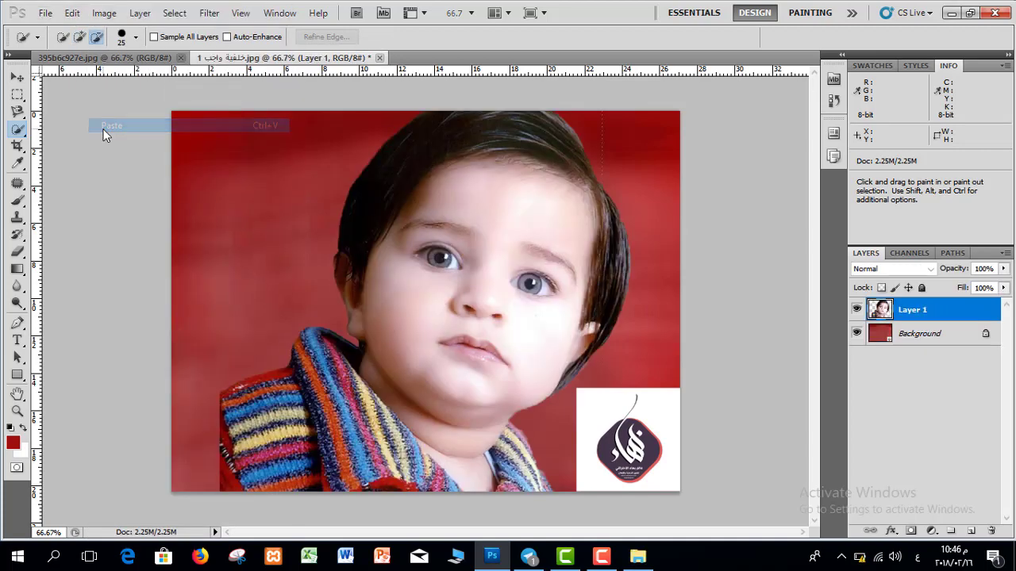
pyautogui.click(17, 77)
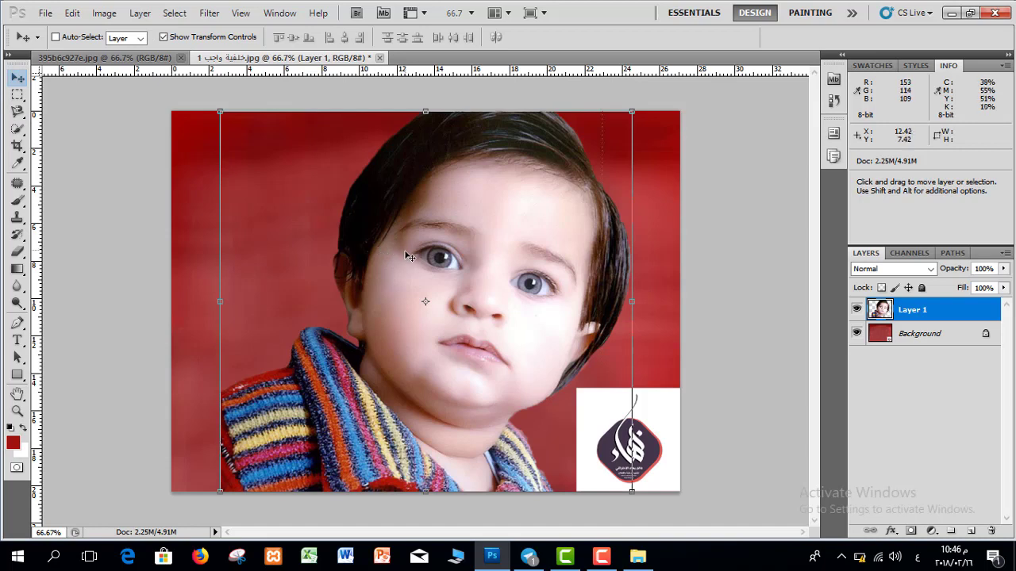
pyautogui.moveTo(411, 258); pyautogui.dragTo(364, 262)
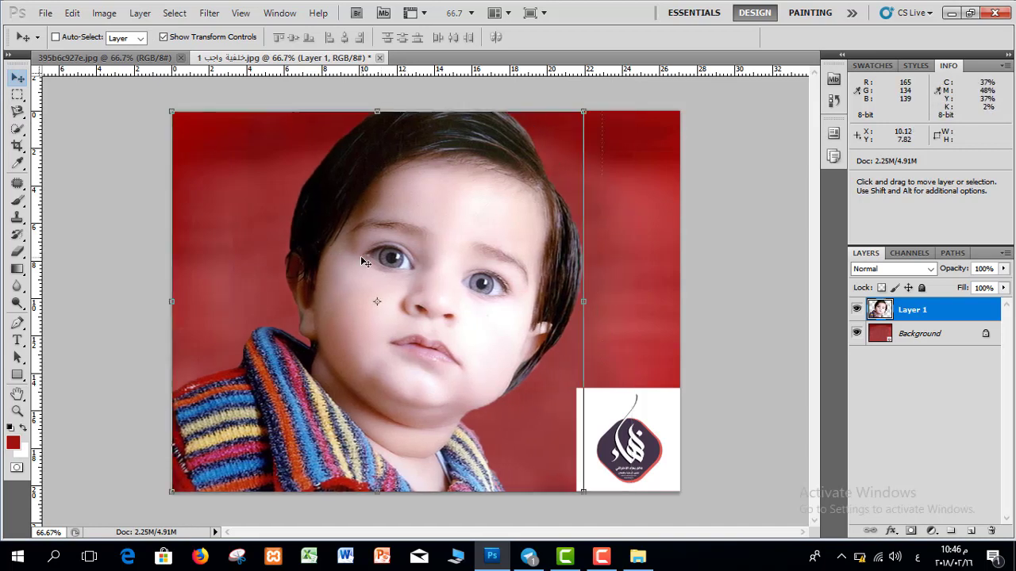